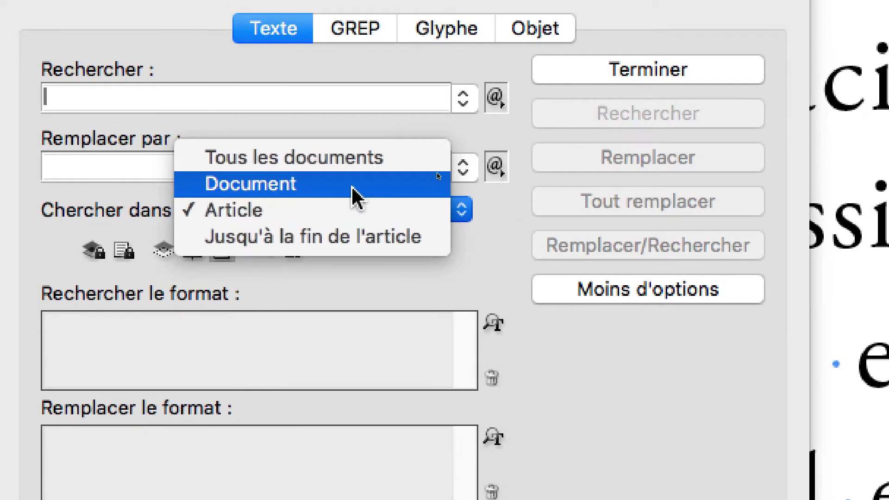
- Set the search scope to the whole document and enter a space followed by a colon as the search text
left_click(357, 197)
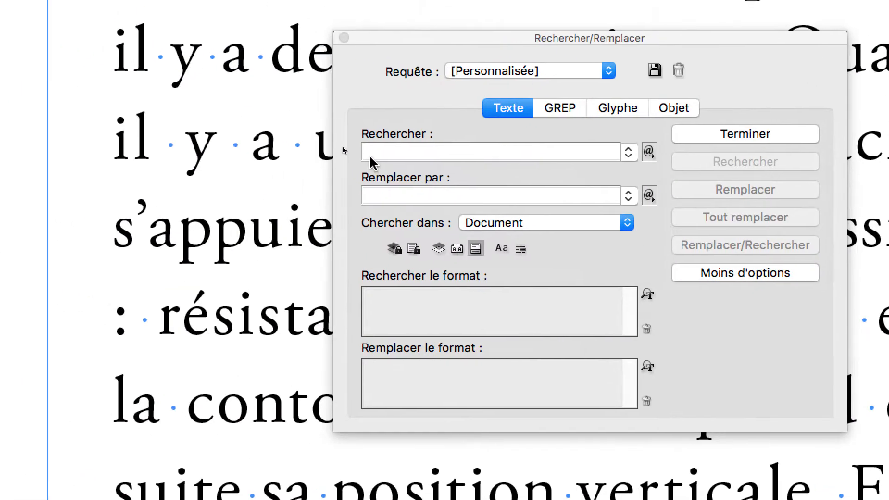
left_click(256, 111)
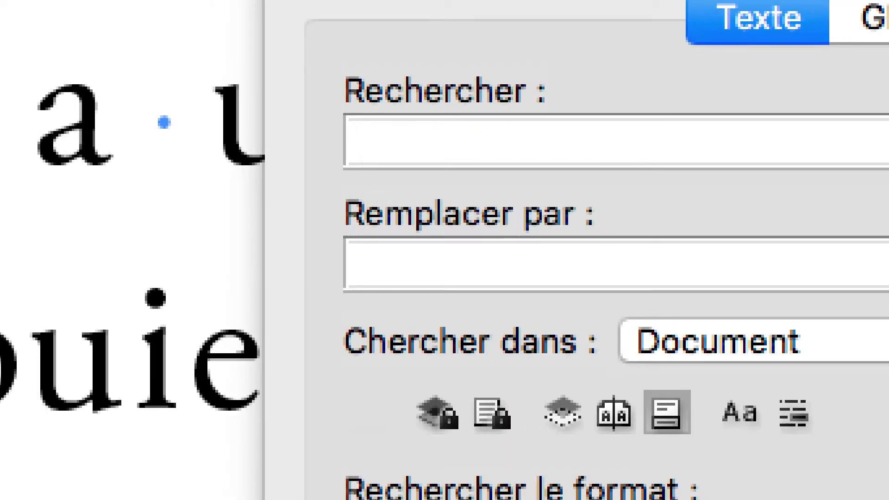
type(":")
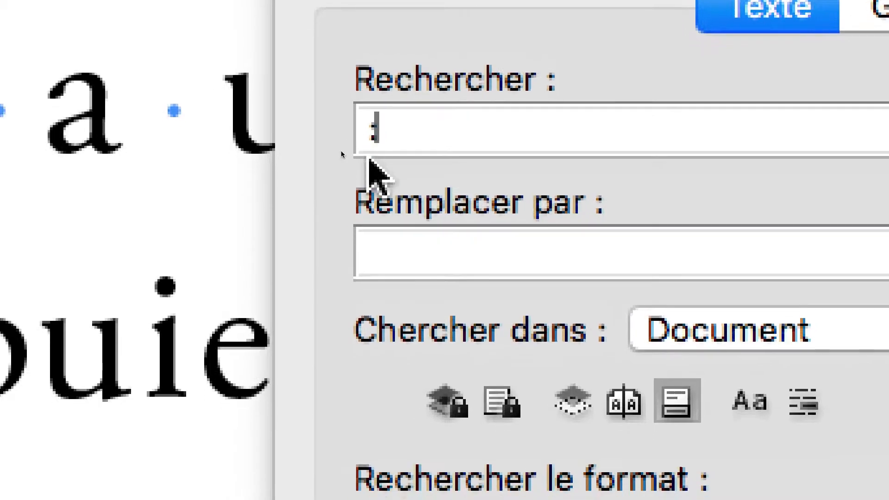
- Define the replacement text as a non-breaking space followed by a colon (^S:)
left_click(376, 273)
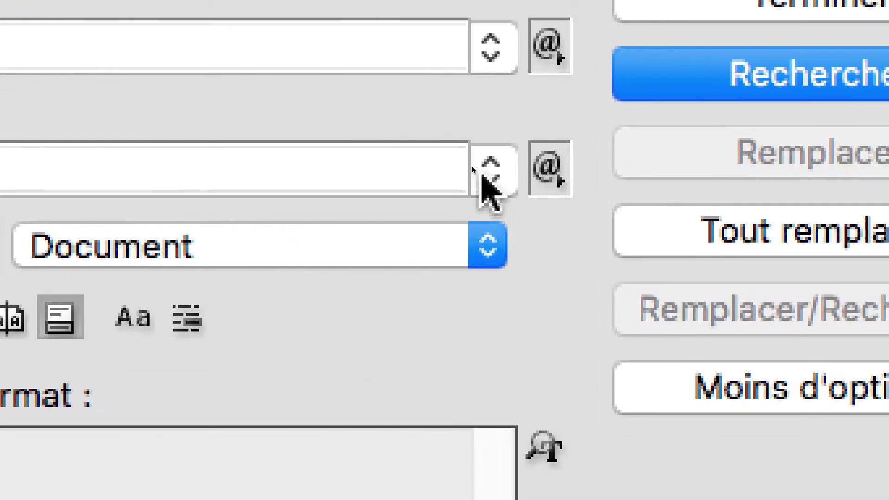
left_click(546, 166)
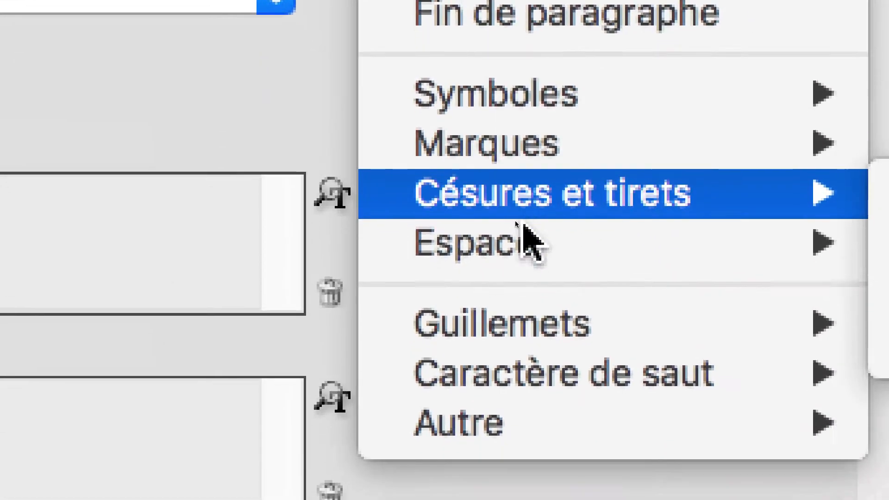
mouse_move(692, 493)
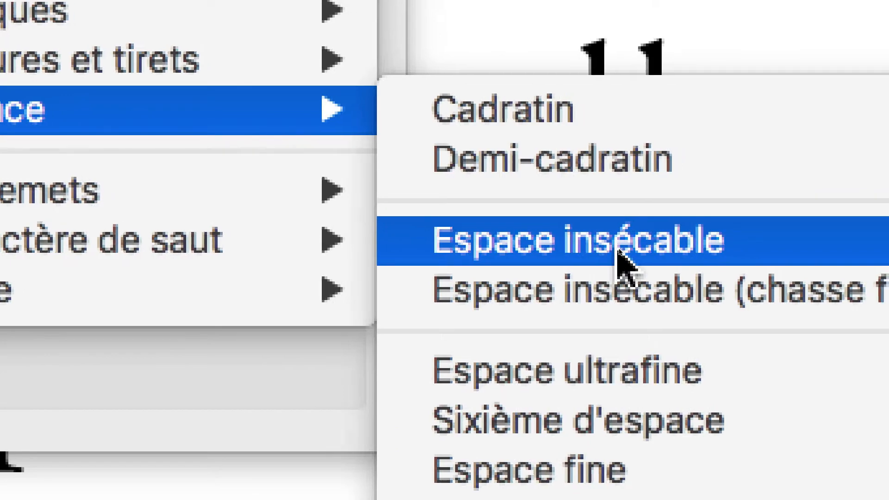
left_click(623, 250)
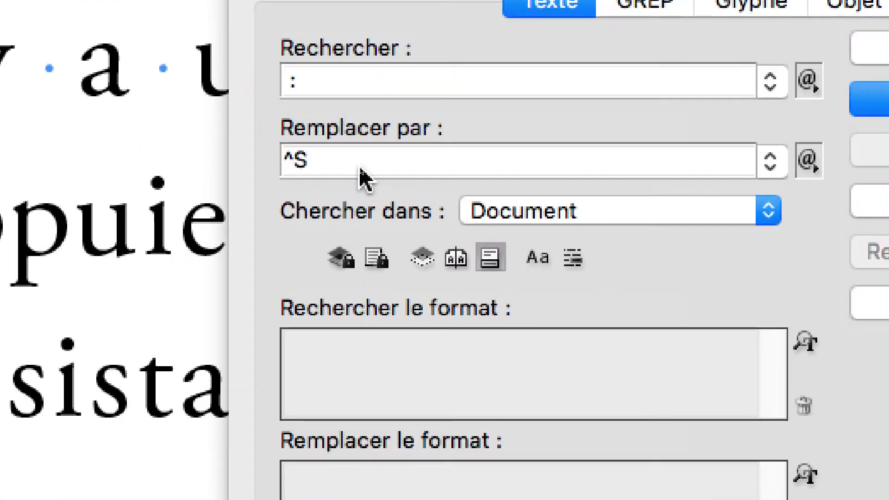
type(":")
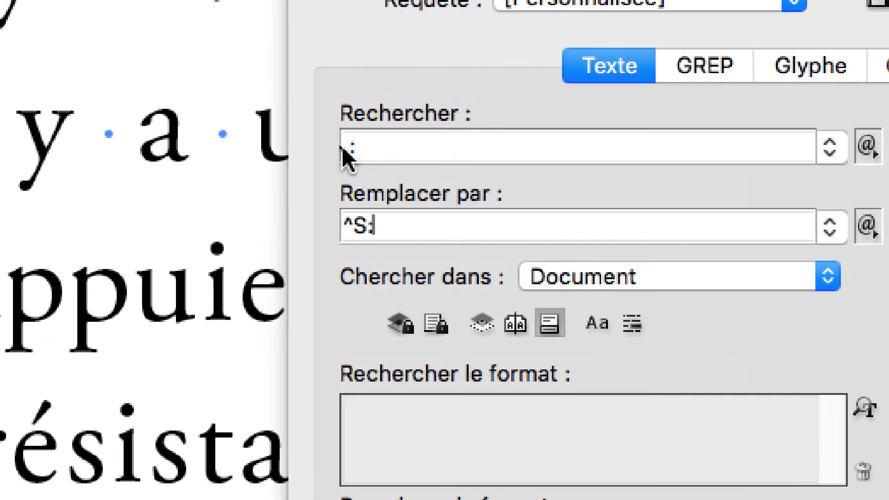
- Replace all matches in the document, dismiss the report and finish the find/replace operation
left_click_drag(343, 147, 367, 168)
left_click(347, 227)
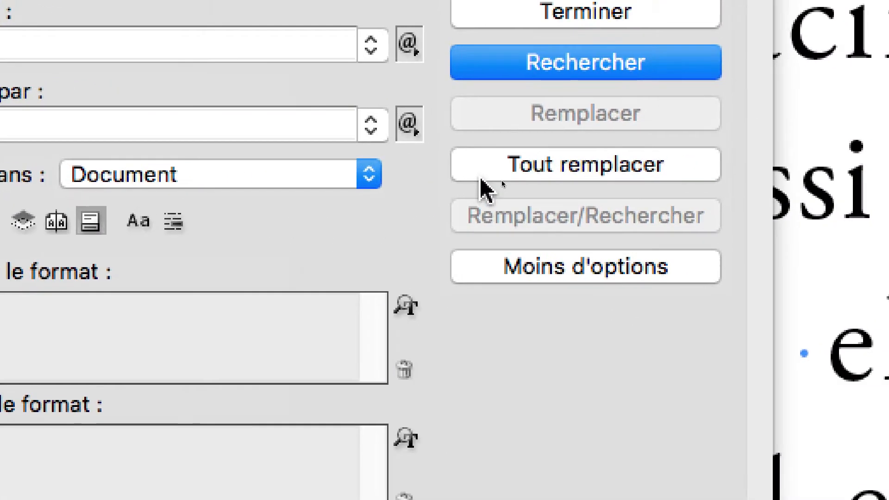
left_click(481, 181)
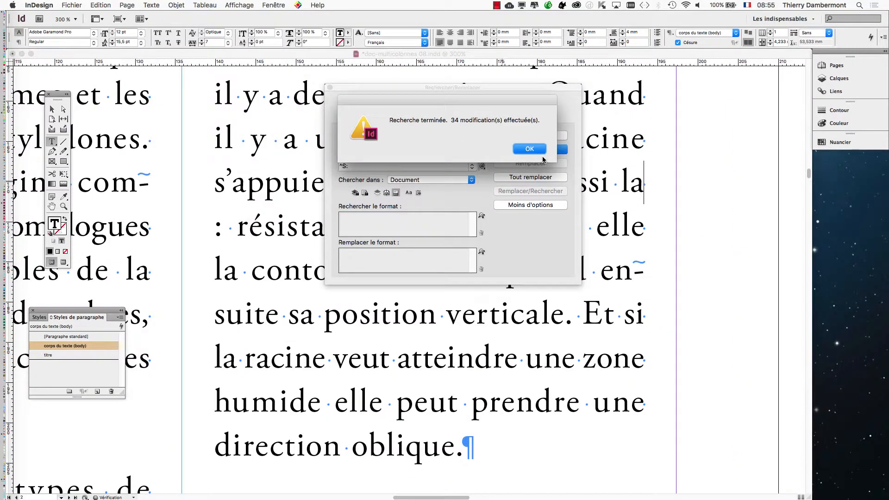
left_click(726, 199)
left_click(539, 149)
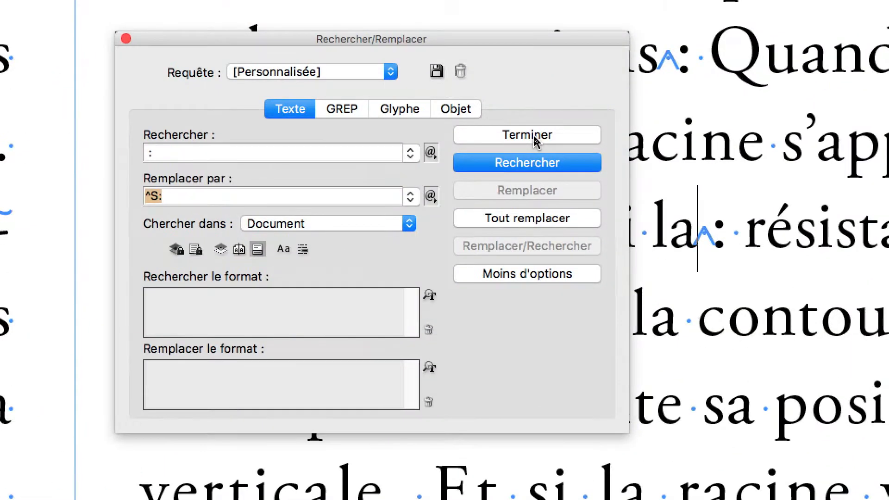
left_click(535, 137)
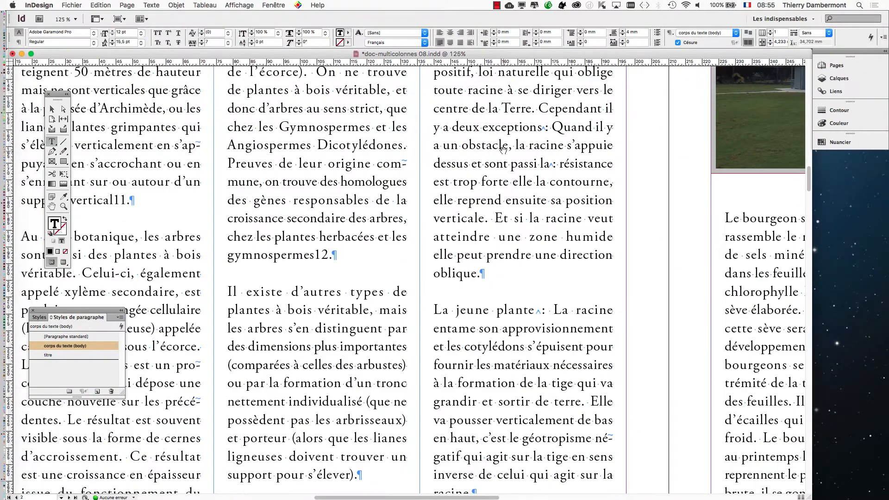
- Examine the non-breaking space before the colon after "géotropisme" in the third column
scroll(504, 149, "up", 5)
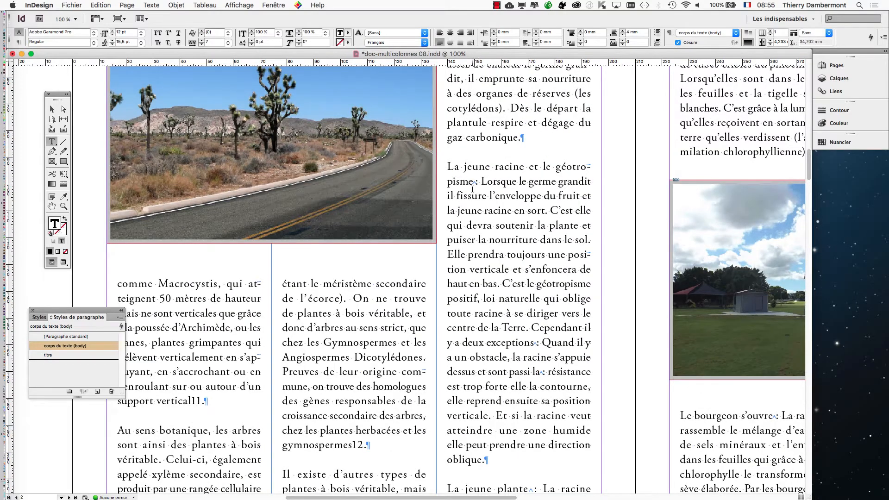
scroll(473, 186, "up", 6)
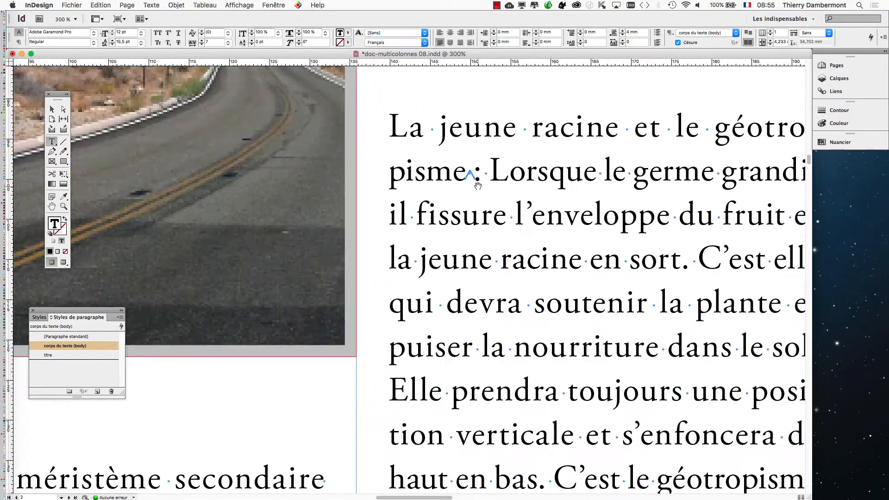
left_click_drag(509, 185, 391, 209)
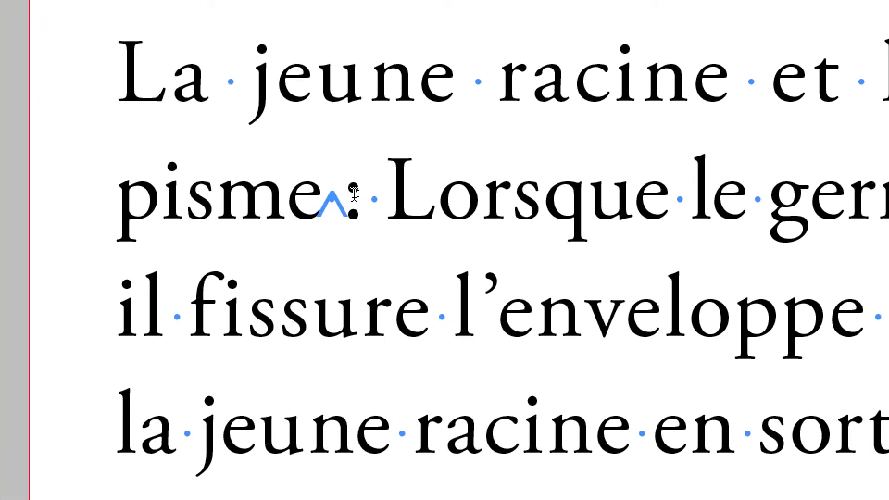
left_click(354, 195)
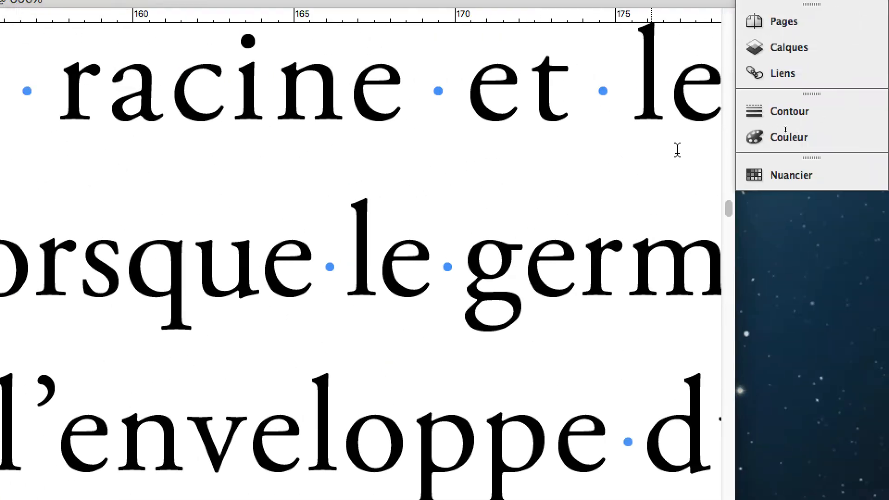
scroll(676, 152, "down", 2)
left_click_drag(677, 152, 365, 185)
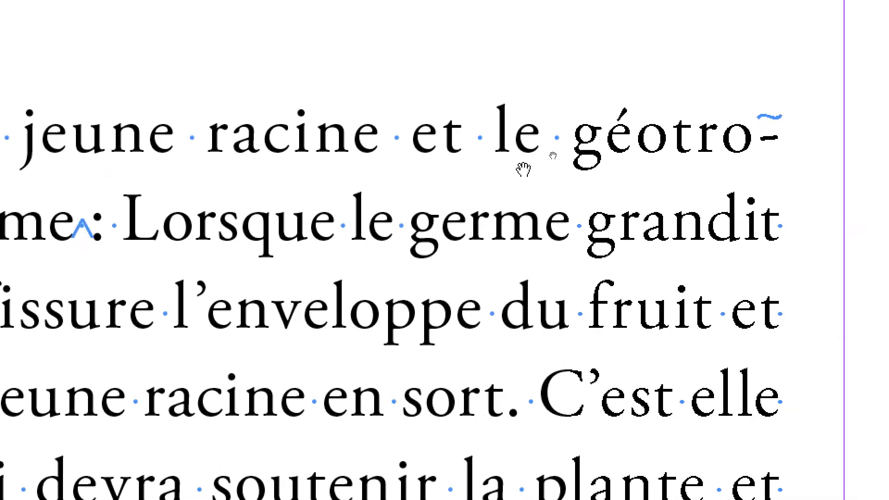
left_click_drag(641, 178, 499, 191)
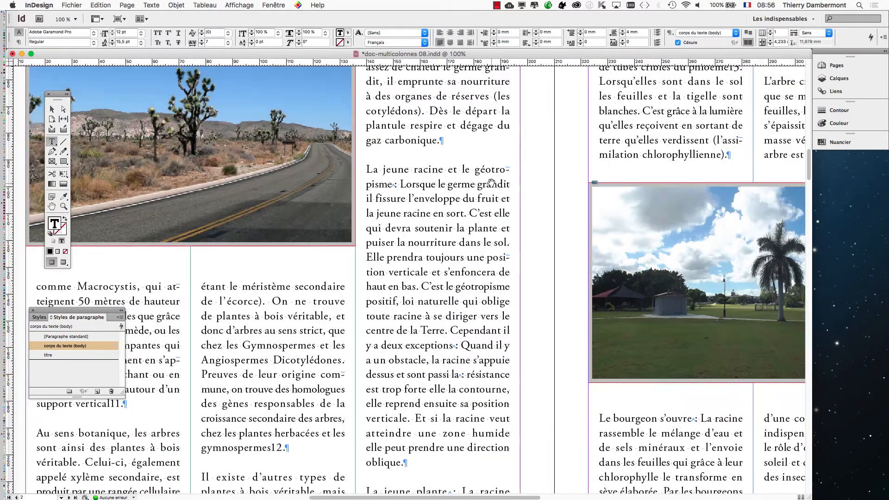
left_click_drag(397, 210, 477, 187)
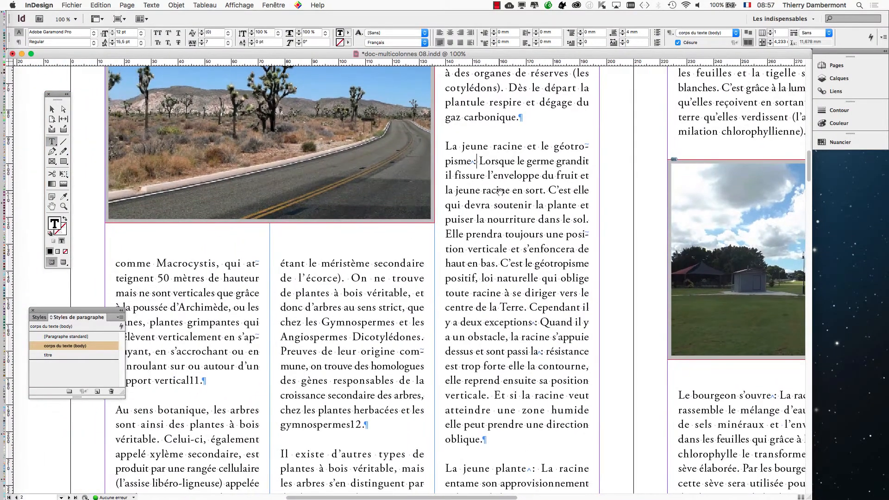
scroll(507, 185, "up", 3)
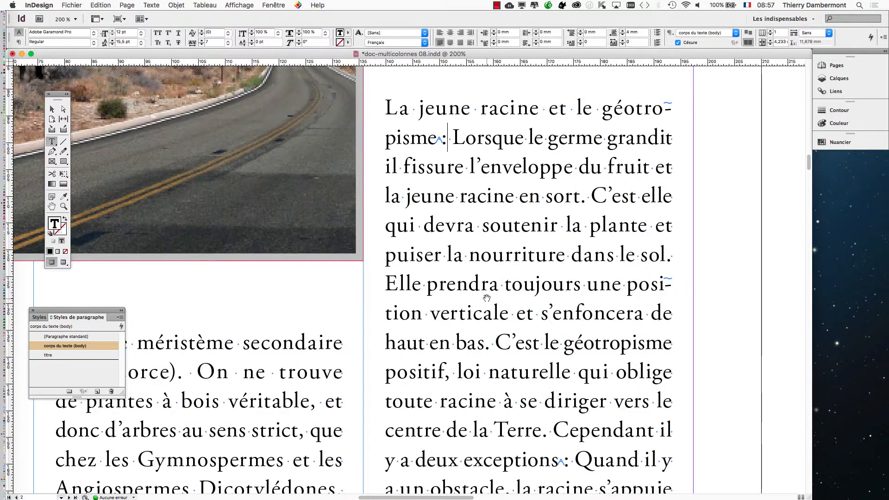
scroll(487, 298, "down", 2)
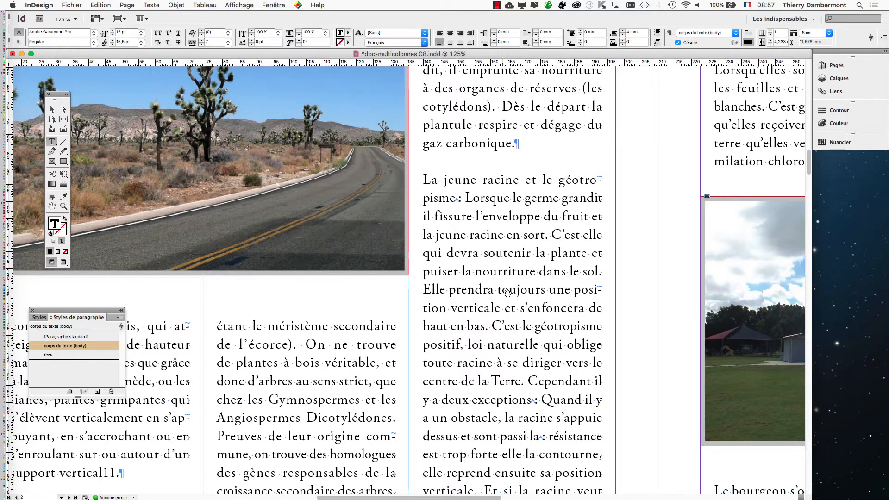
scroll(507, 292, "up", 2)
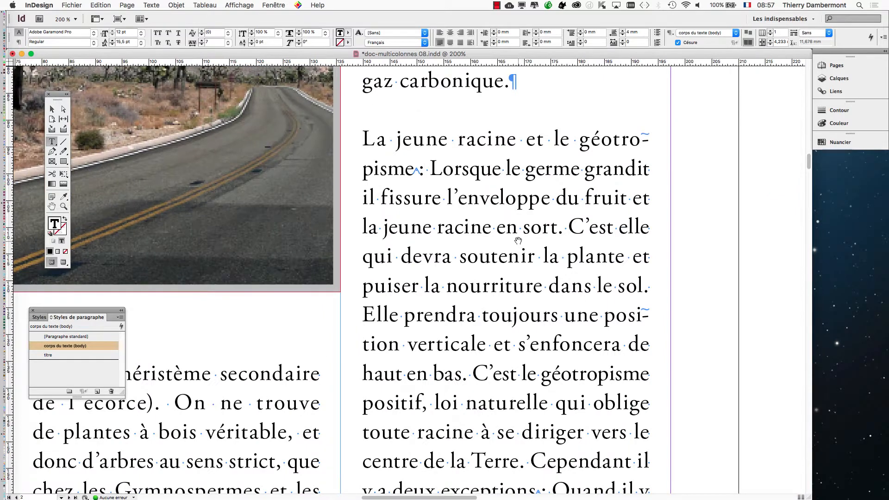
scroll(518, 240, "up", 2)
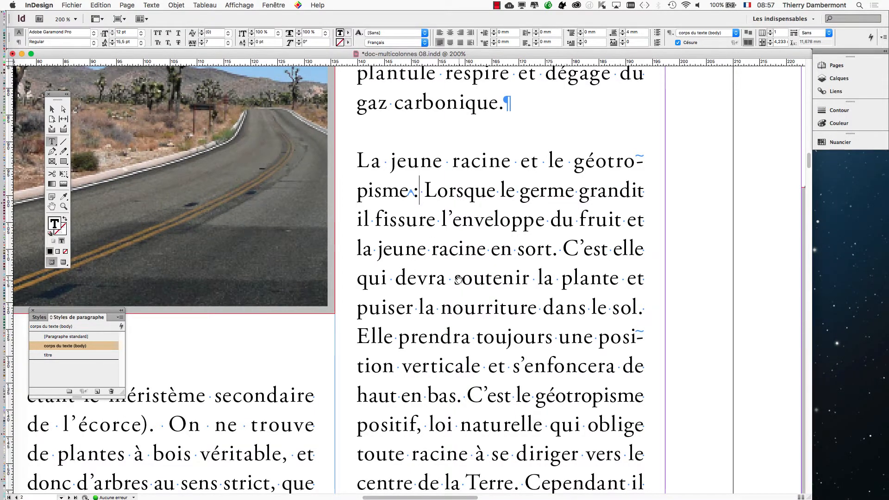
scroll(458, 279, "down", 3)
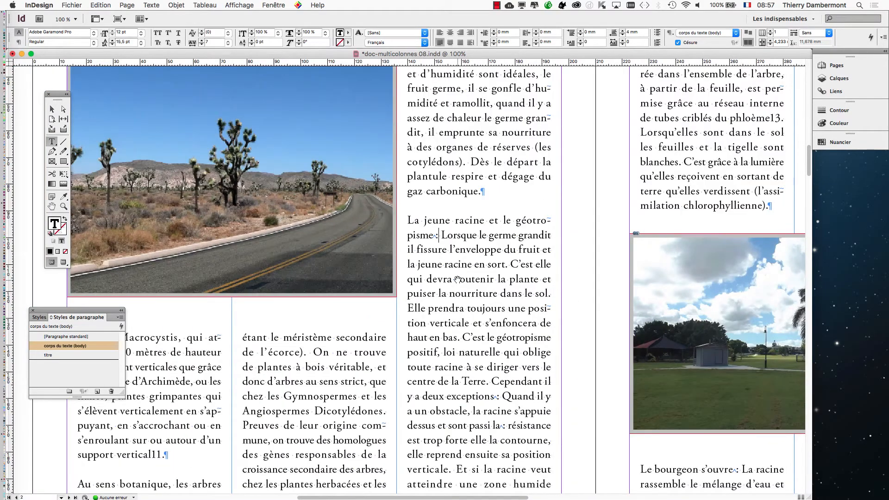
scroll(273, 378, "up", 2)
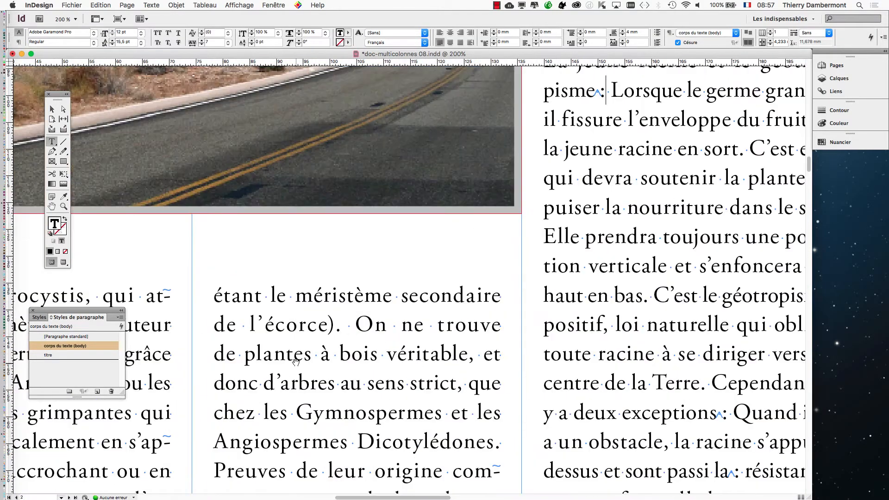
- Insert a colon directly after "d'arbres" in the middle column, without a preceding space, and inspect it up close
left_click_drag(297, 362, 340, 238)
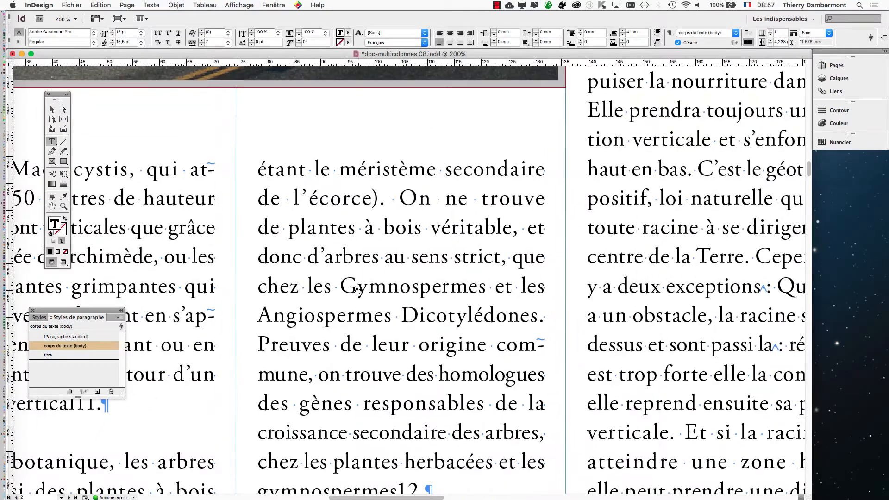
scroll(357, 292, "up", 1)
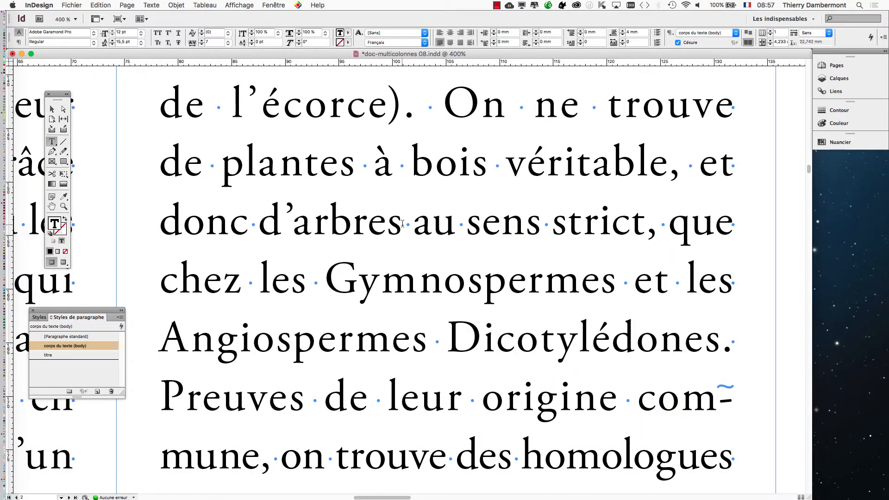
type(":")
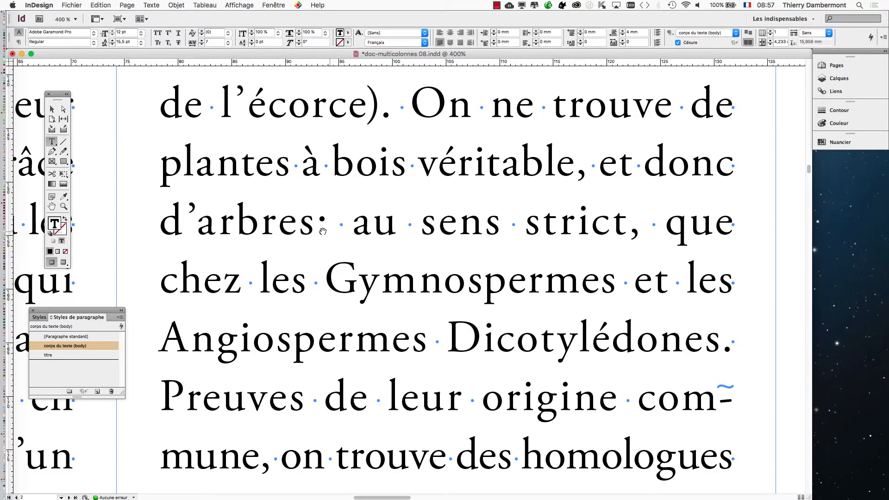
scroll(324, 222, "up", 2)
left_click(311, 217)
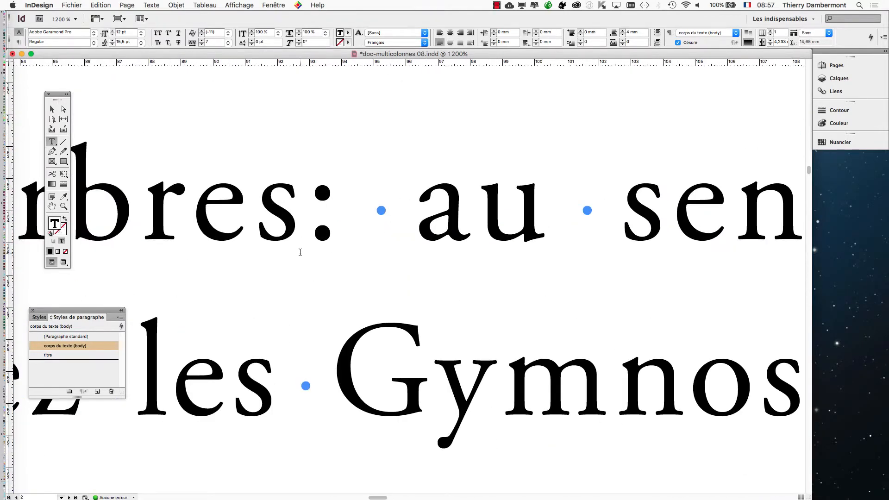
scroll(300, 254, "down", 2)
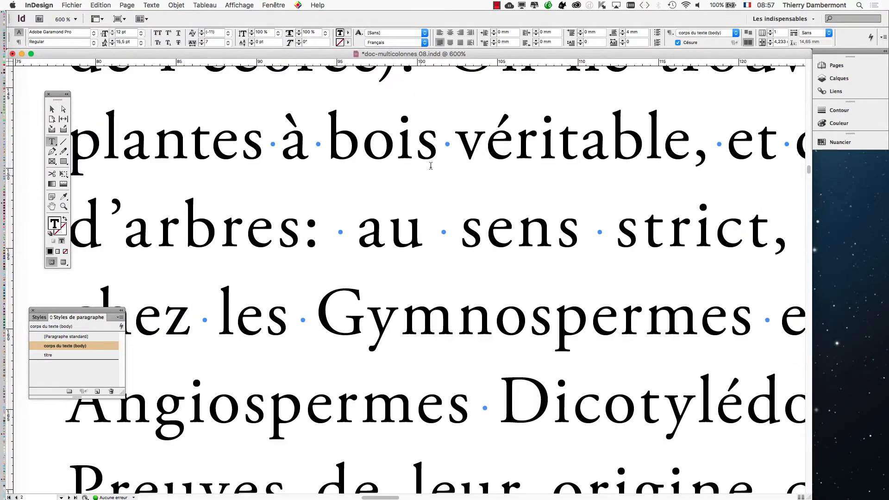
left_click(264, 149)
- Insert a colon directly after "gènes" in the same paragraph, without a preceding space
scroll(271, 217, "down", 1)
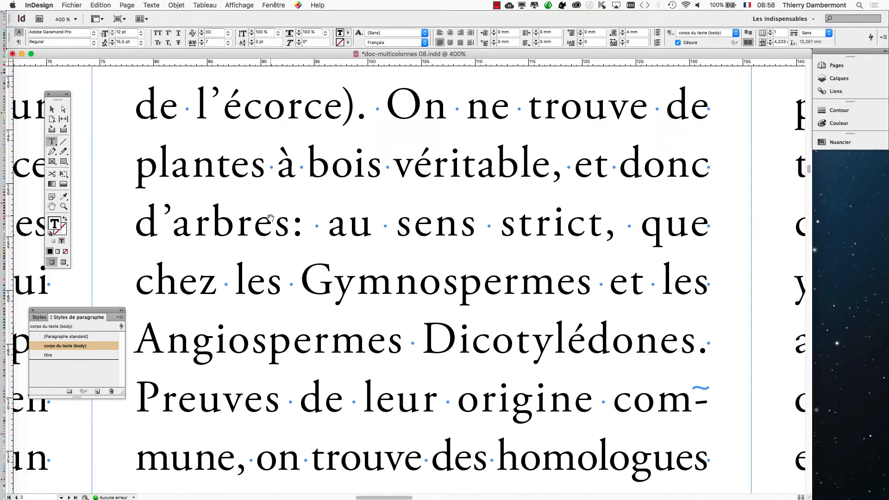
scroll(359, 299, "down", 3)
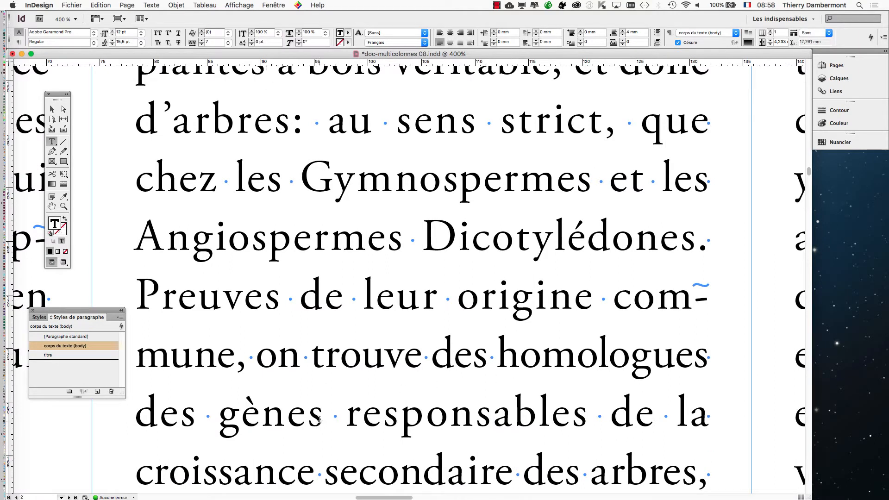
type(":")
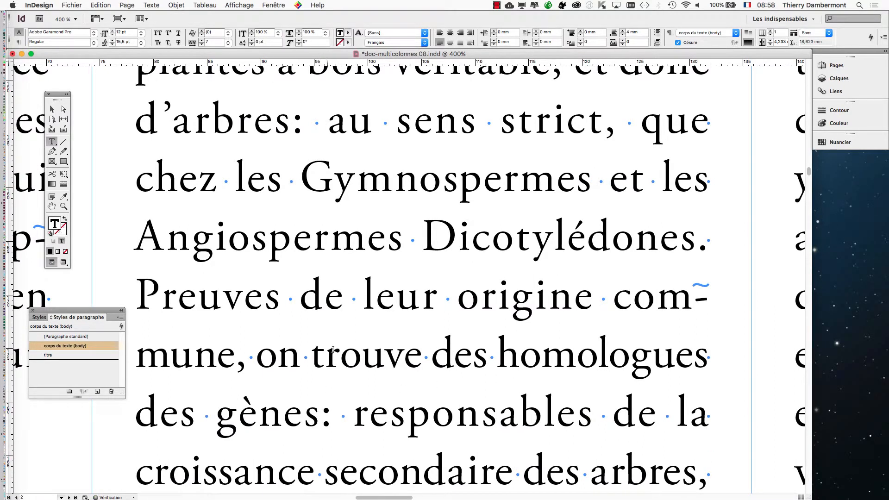
- Open Find/Replace and change the search text to a lone colon by removing the space before it
left_click(98, 5)
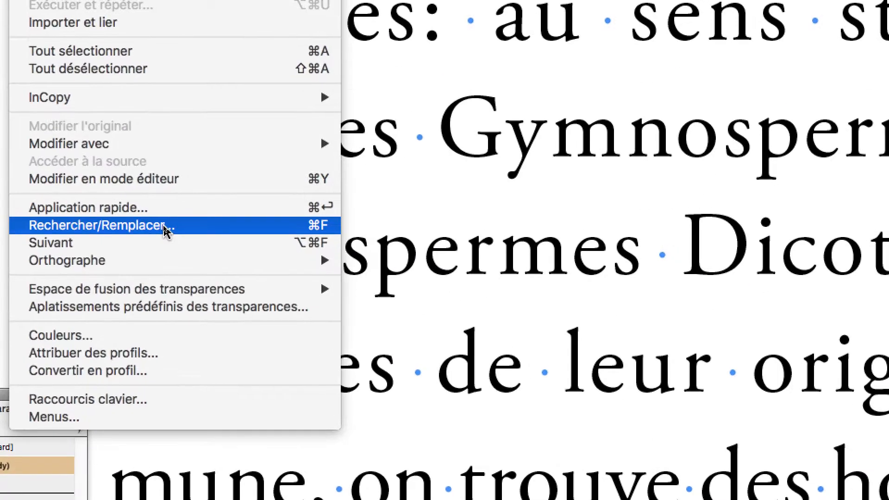
left_click(165, 227)
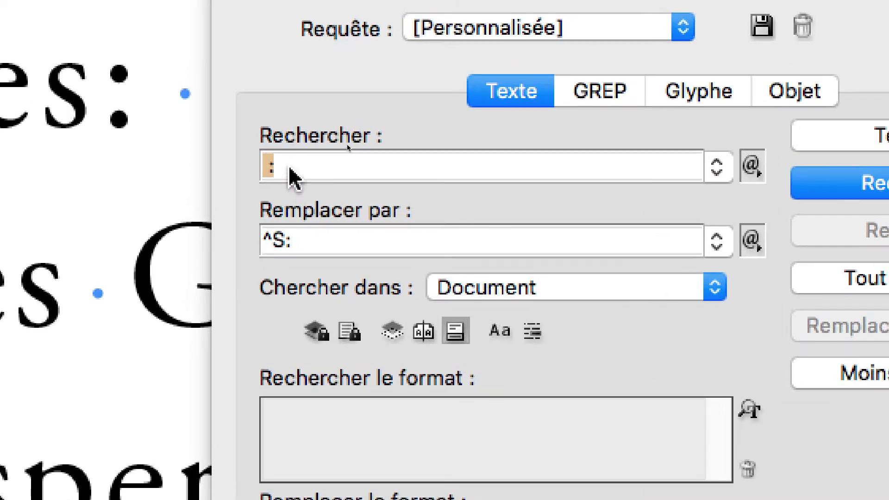
left_click(287, 150)
key("BackSpace")
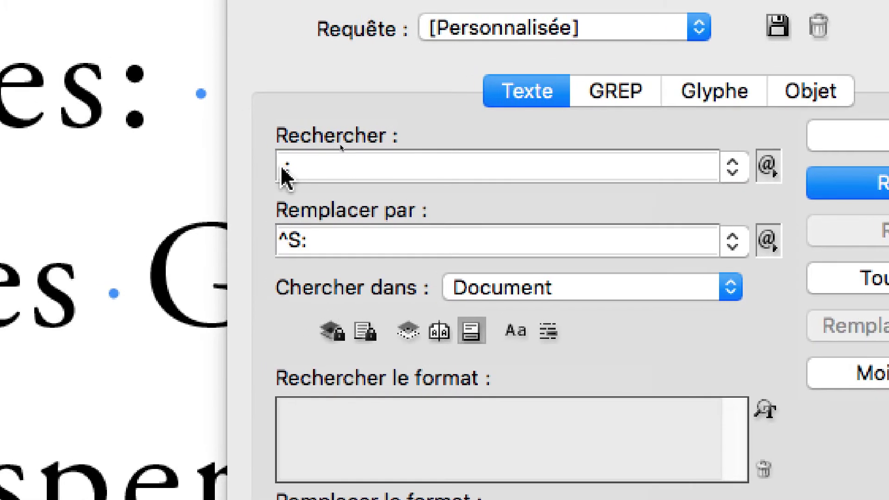
type(":")
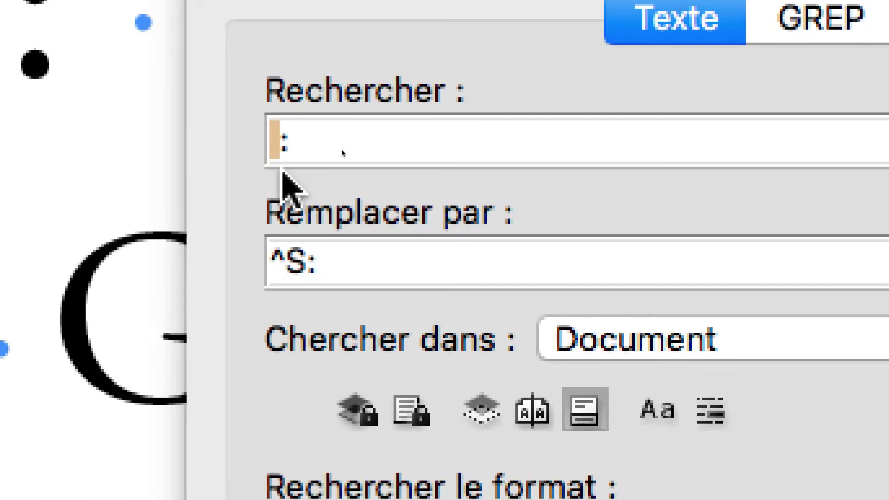
key("BackSpace")
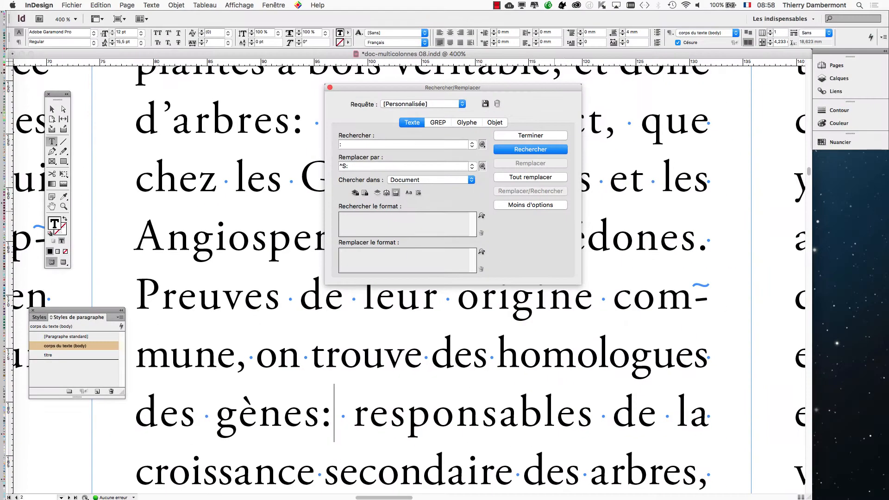
- Replace all colons in the document with a non-breaking space plus colon (^S:), dismiss the report and close Find/Replace
left_click(531, 177)
key("Return")
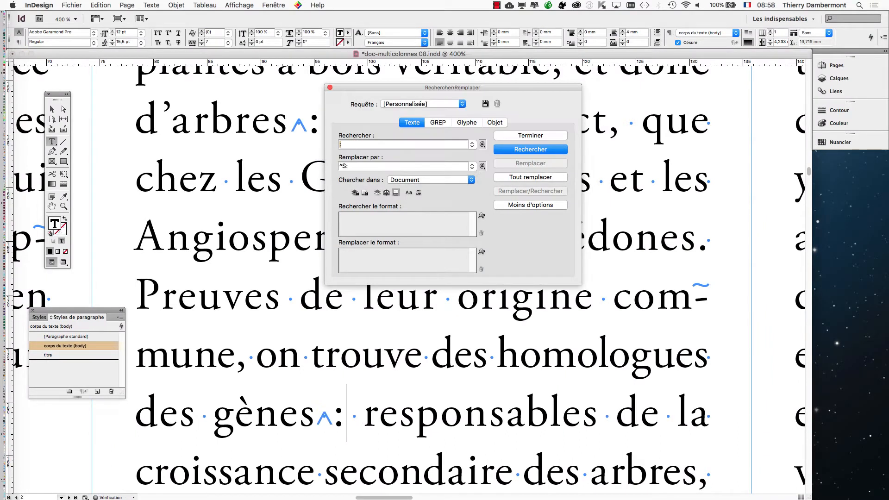
key("Escape")
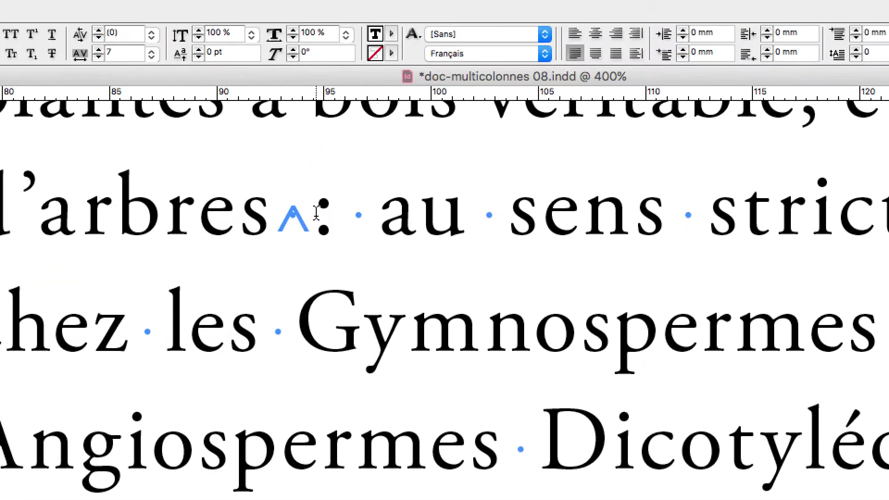
- Examine the non-breaking space and colon after "d'arbres" in the middle column by selecting both characters
left_click(310, 147)
key("shift+Left")
key("Left")
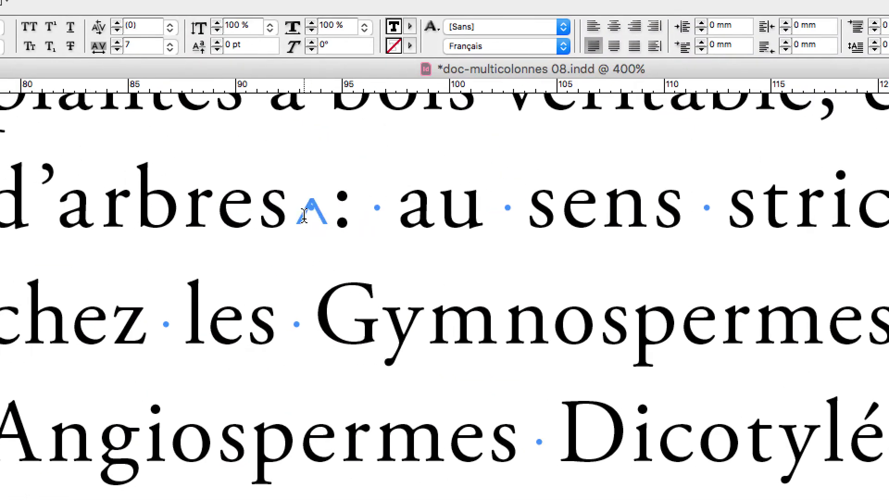
key("shift+Right")
key("shift+Right")
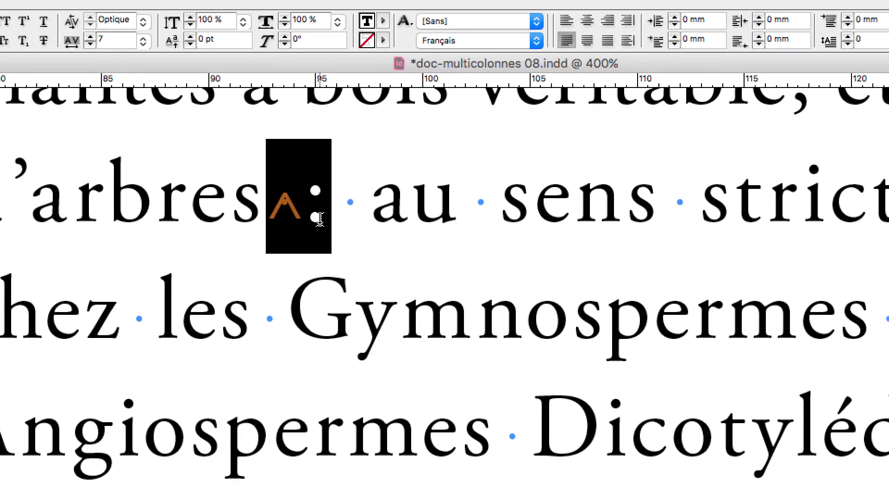
left_click(318, 225)
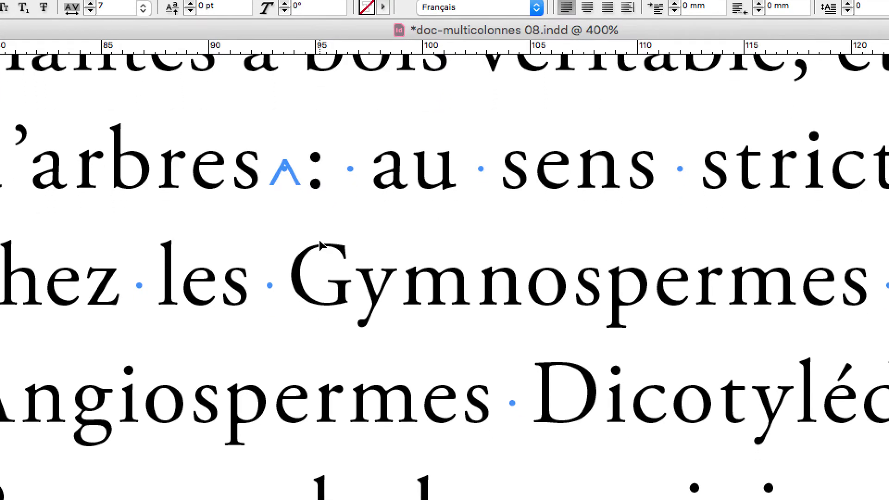
- Examine the spacing before the colon after "exceptions" in the third column by selecting the hidden space characters and the colon
key("super+minus")
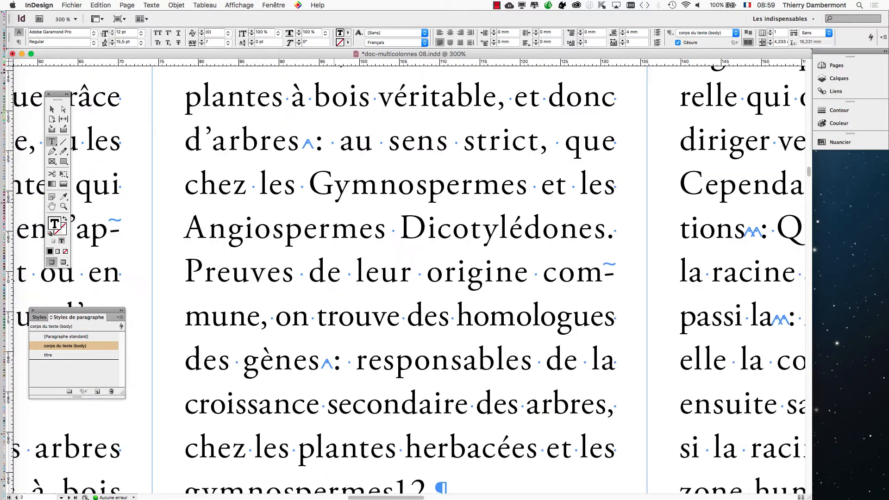
key("super+minus")
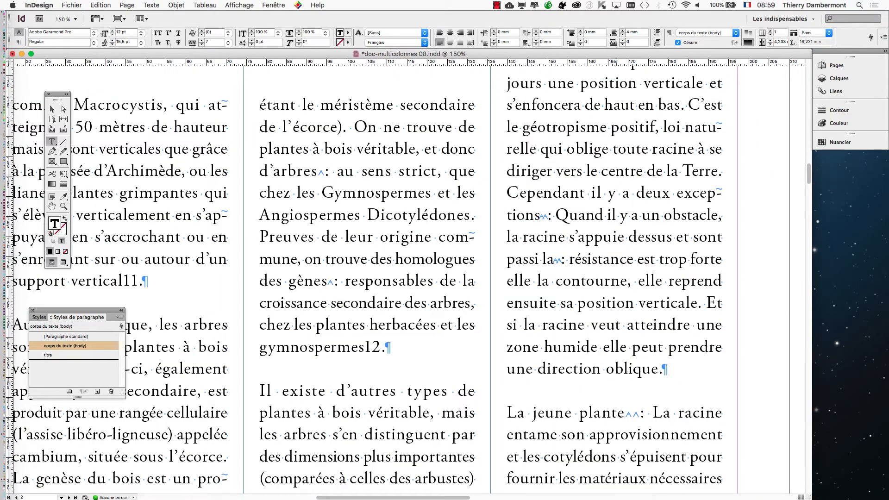
key("super+equal")
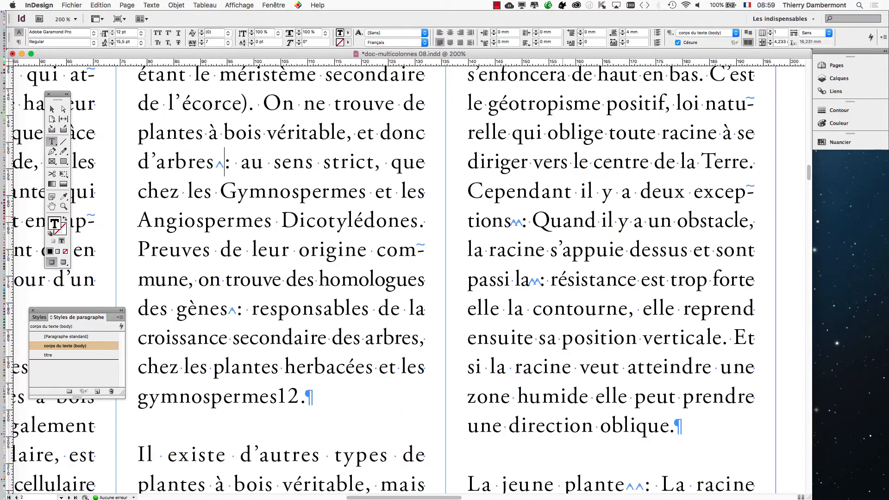
scroll(537, 220, "up", 8)
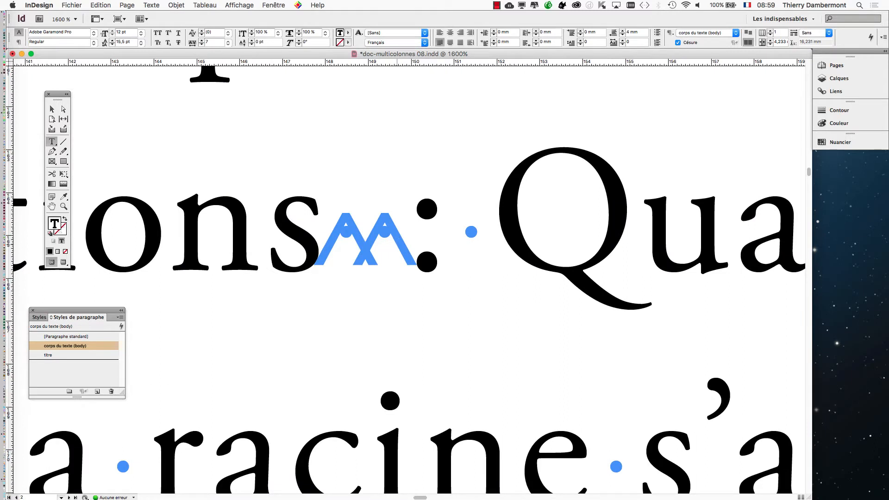
left_click_drag(327, 236, 404, 236)
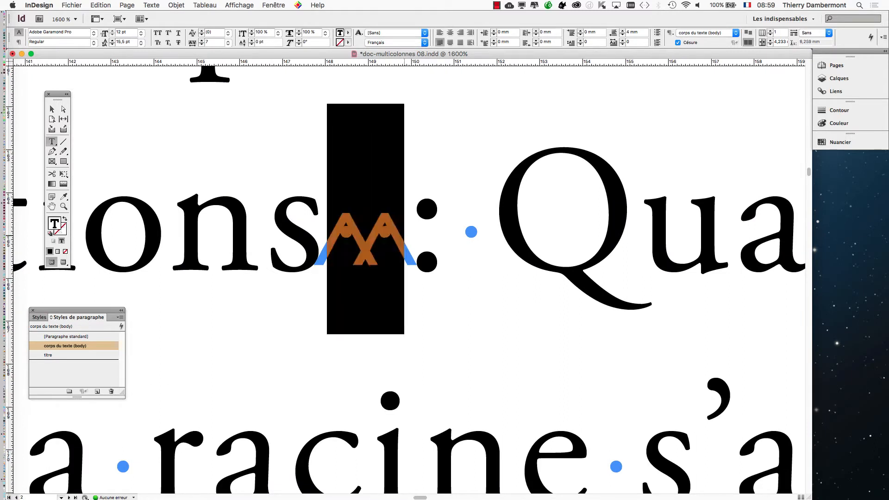
left_click(368, 246)
left_click_drag(328, 236, 452, 236)
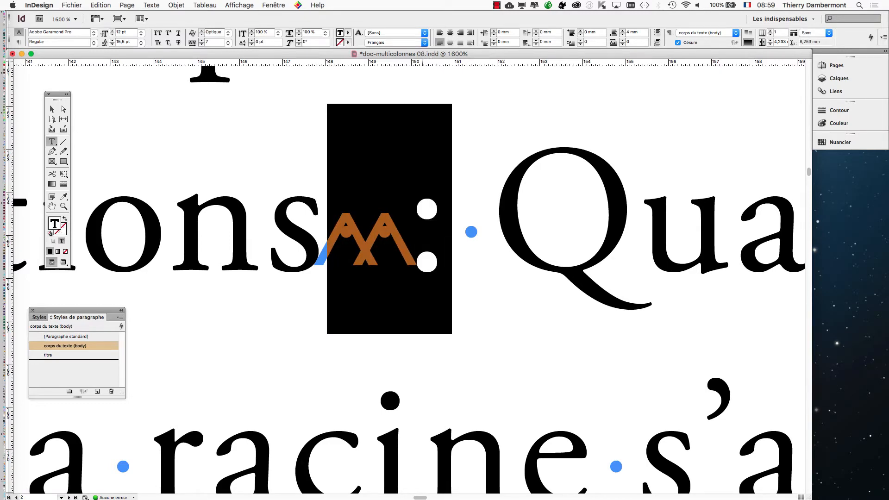
- Inspect the space before the colon after "gènes" in the middle column up close for comparison
key("super+minus")
key("super+minus")
key("super+minus")
key("super+minus")
scroll(287, 335, "left", 8)
scroll(287, 335, "down", 3)
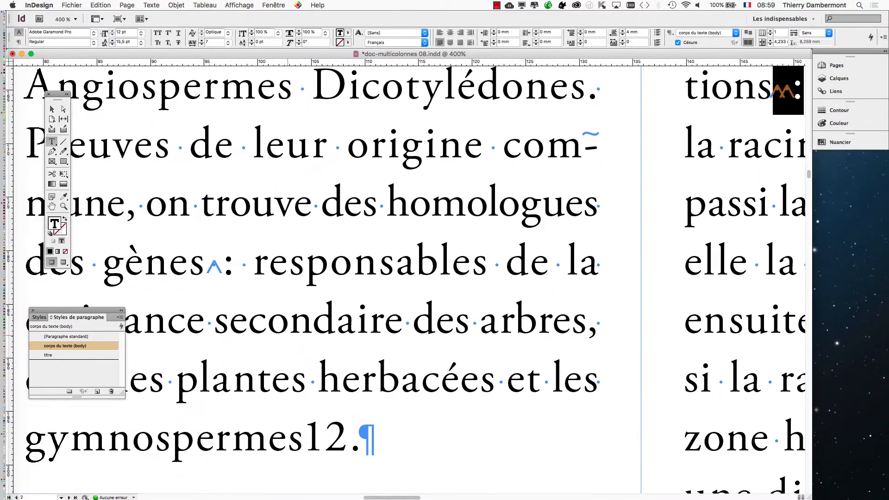
key("super+equal")
key("super+equal")
key("super+equal")
key("super+equal")
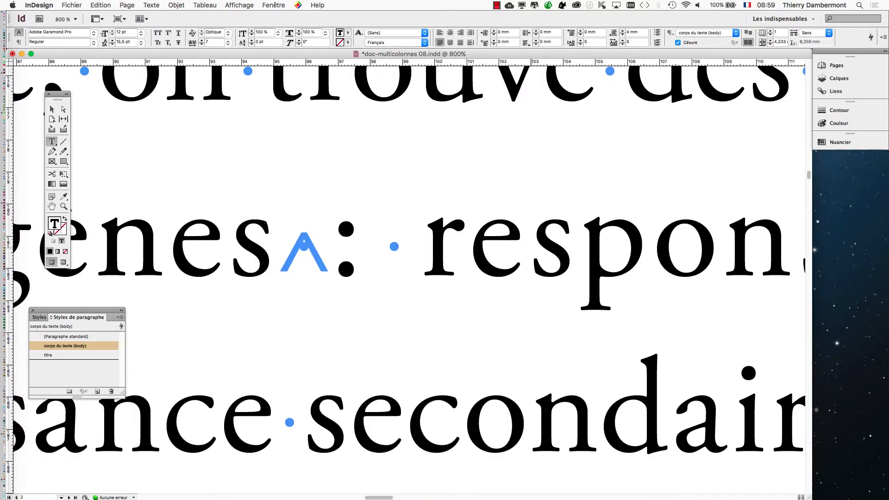
scroll(532, 248, "down", 4)
scroll(532, 273, "right", 8)
scroll(532, 273, "up", 2)
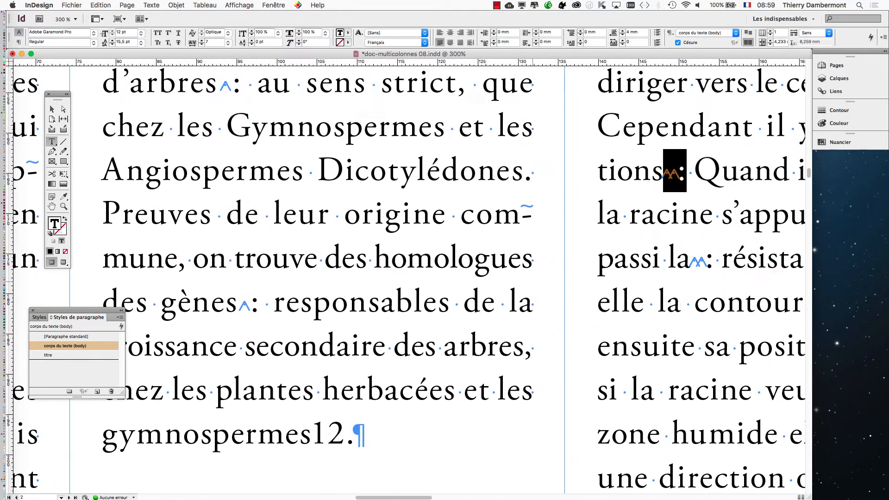
- Check each non-breaking space before the colon after "exceptions" individually by selecting them character by character
scroll(532, 273, "right", 8)
scroll(532, 273, "up", 2)
scroll(528, 215, "up", 3)
left_click(436, 197)
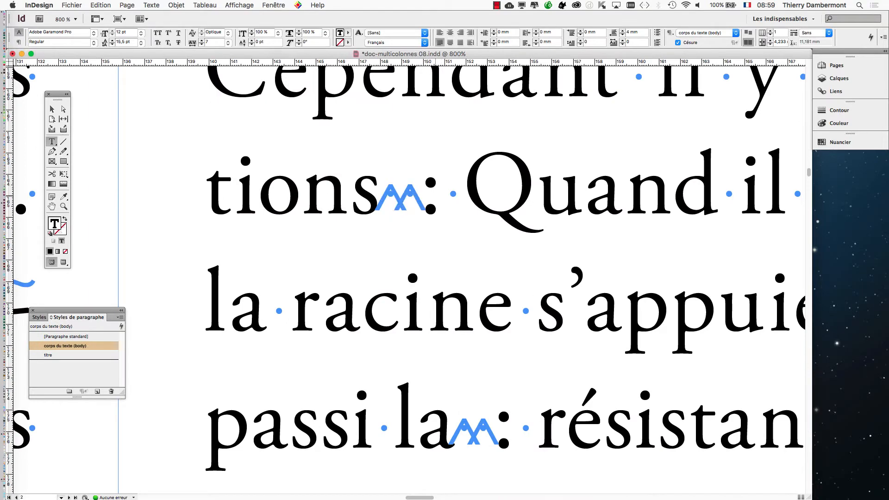
key("shift+Left")
key("Left")
key("Left")
key("shift+Right")
key("shift+Right")
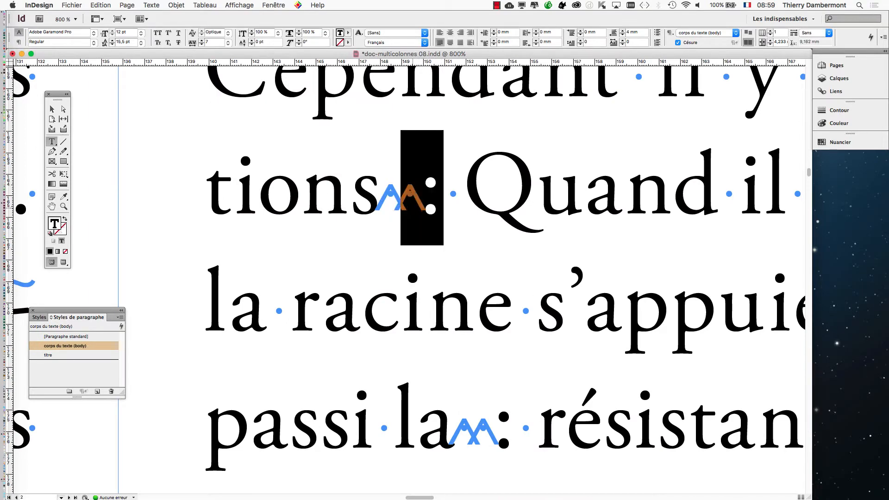
key("super+equal")
key("super+equal")
key("super+equal")
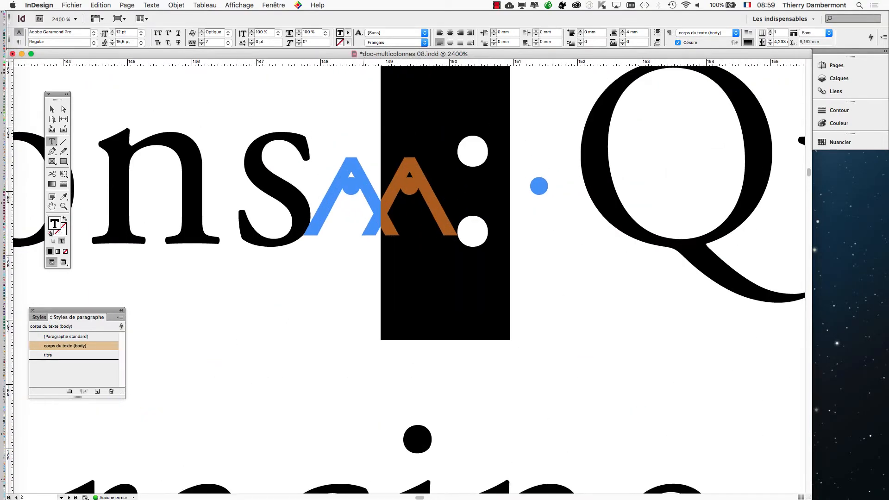
key("shift+Left")
key("shift+Left")
key("shift+Left")
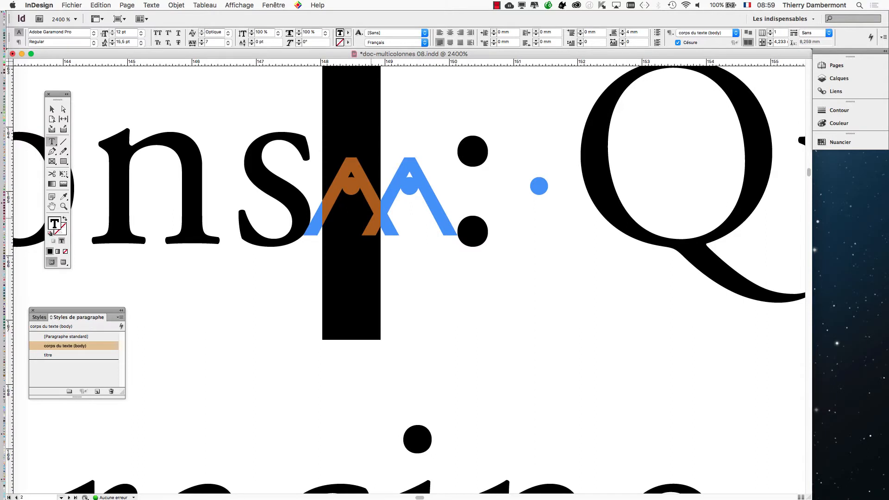
key("Right")
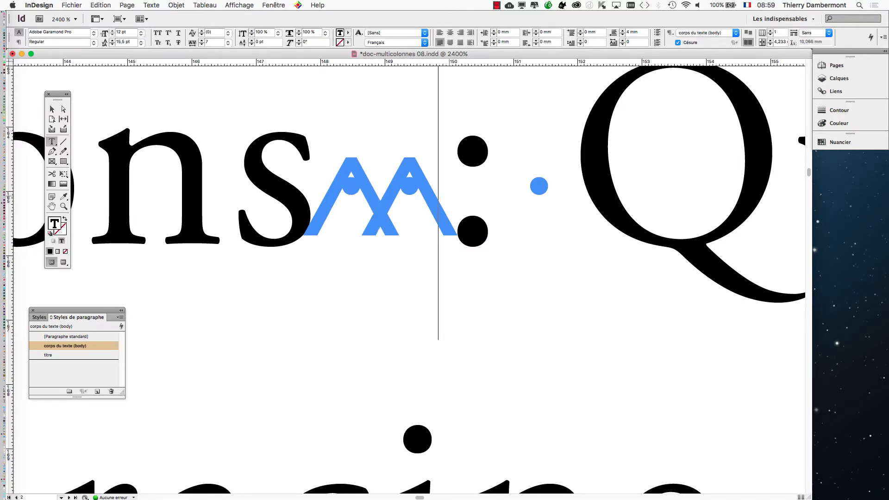
left_click_drag(334, 191, 433, 191)
left_click(507, 191)
- Reopen Find/Replace, move it off the text and insert two non-breaking spaces before the colon in the search text (^S^S:)
left_click(101, 5)
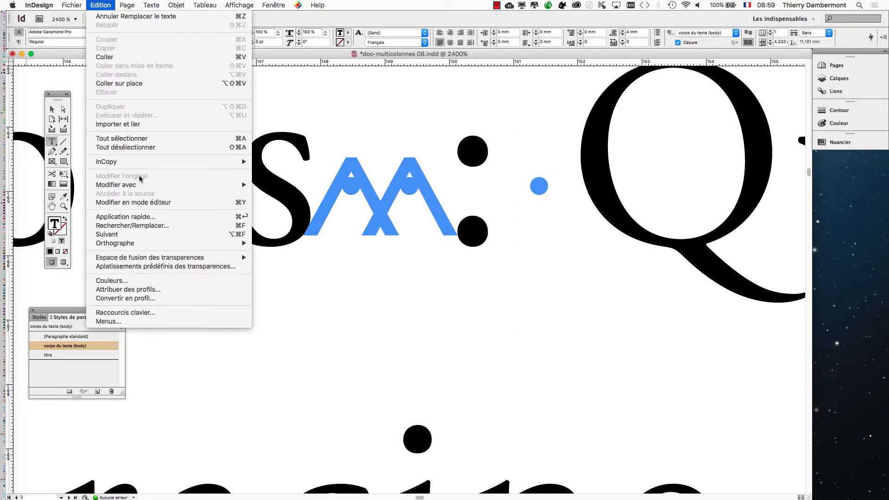
left_click(163, 227)
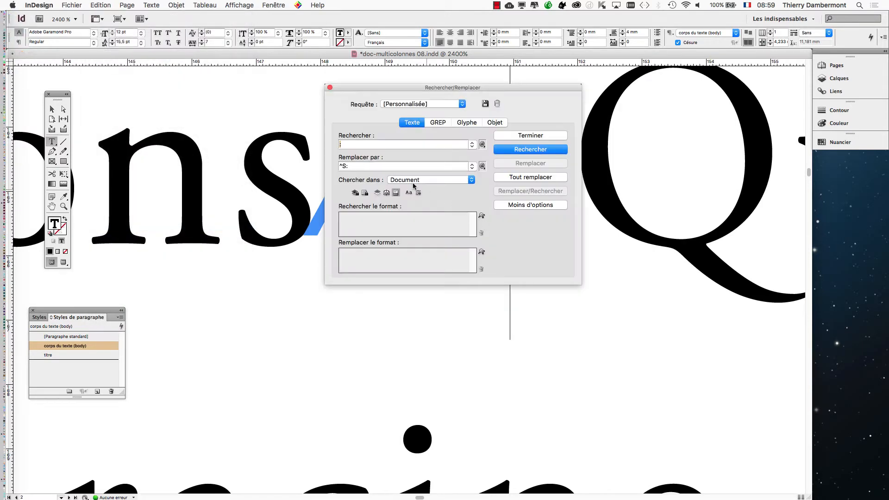
left_click_drag(384, 90, 589, 190)
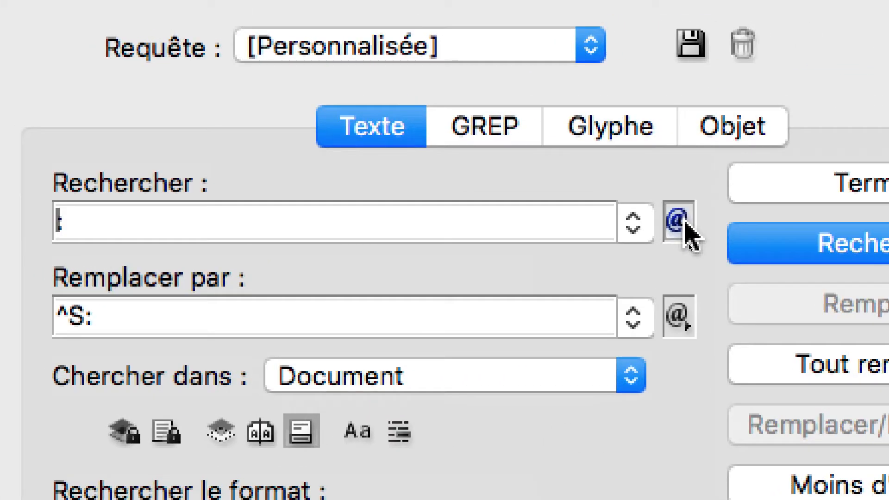
left_click(740, 217)
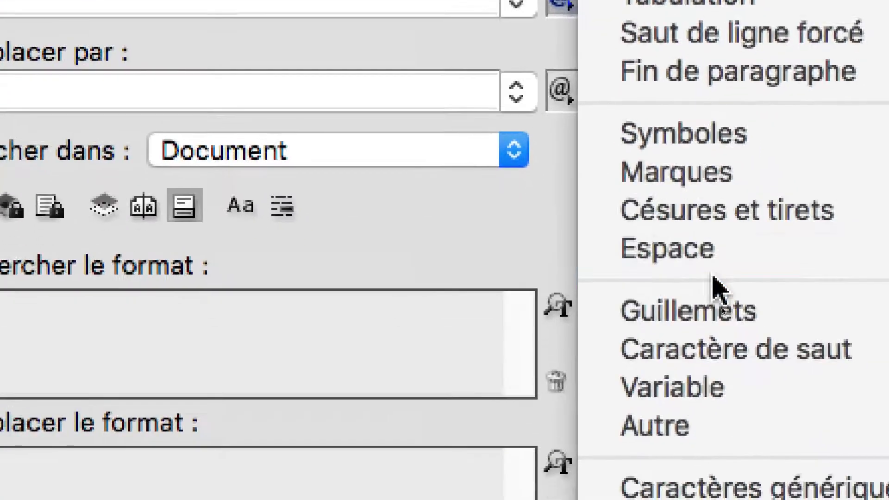
mouse_move(885, 478)
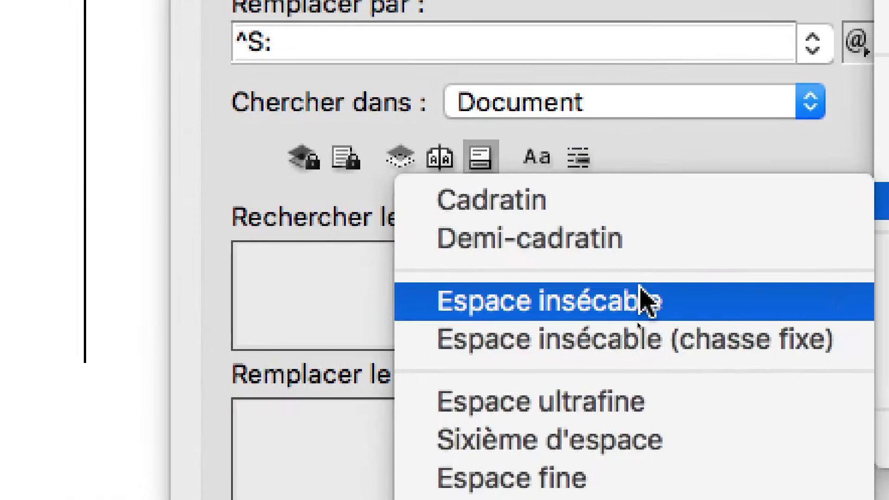
left_click(349, 368)
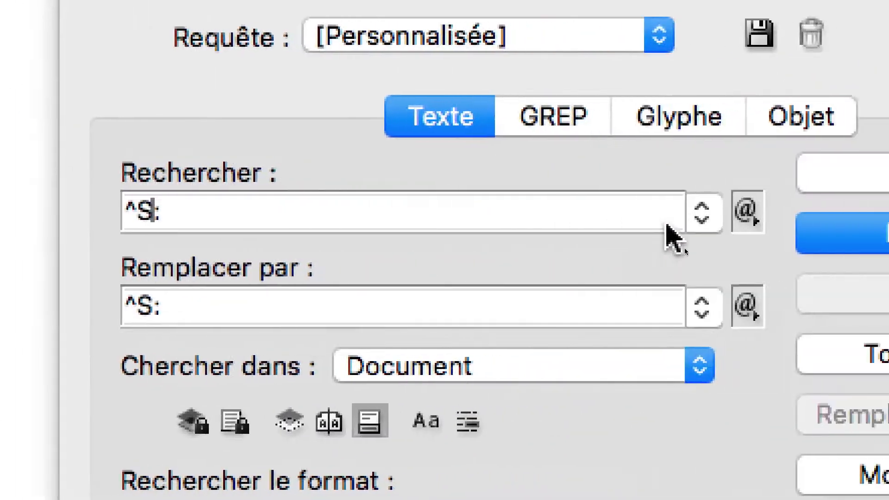
left_click(684, 216)
mouse_move(761, 467)
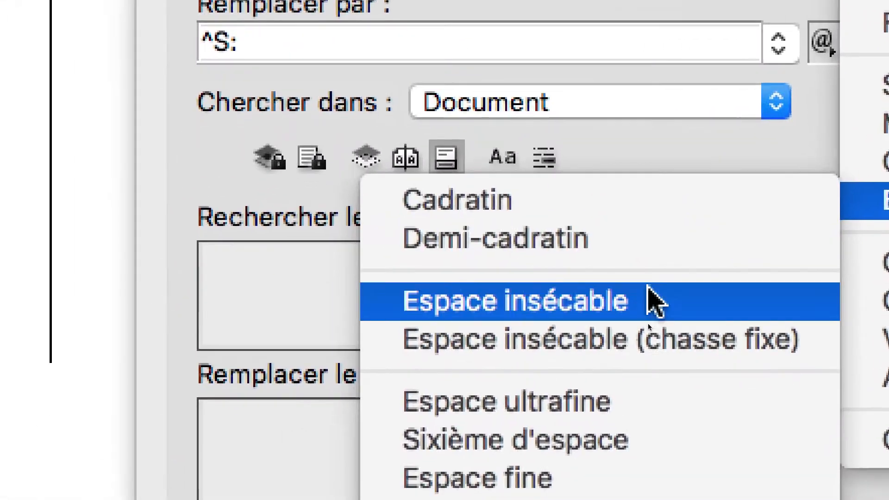
left_click(649, 287)
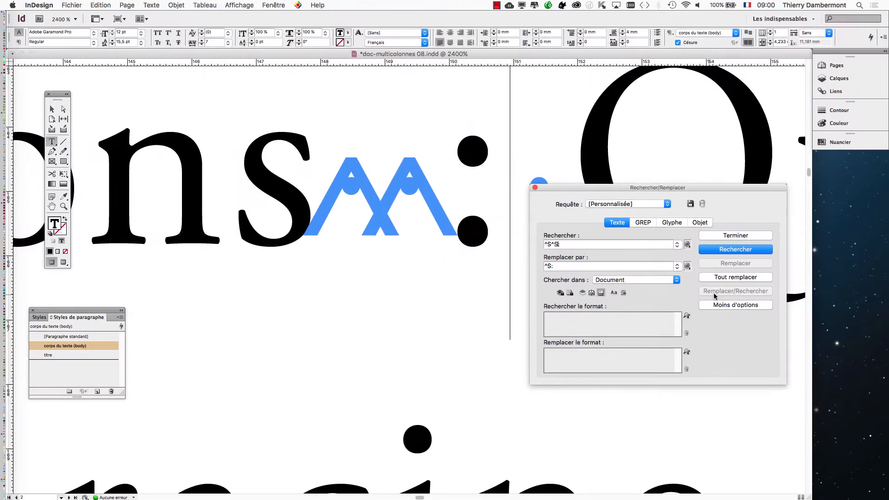
- Replace all doubled non-breaking spaces before colons with a single one, search again for leftovers, and finish Find/Replace
left_click(726, 278)
left_click(529, 149)
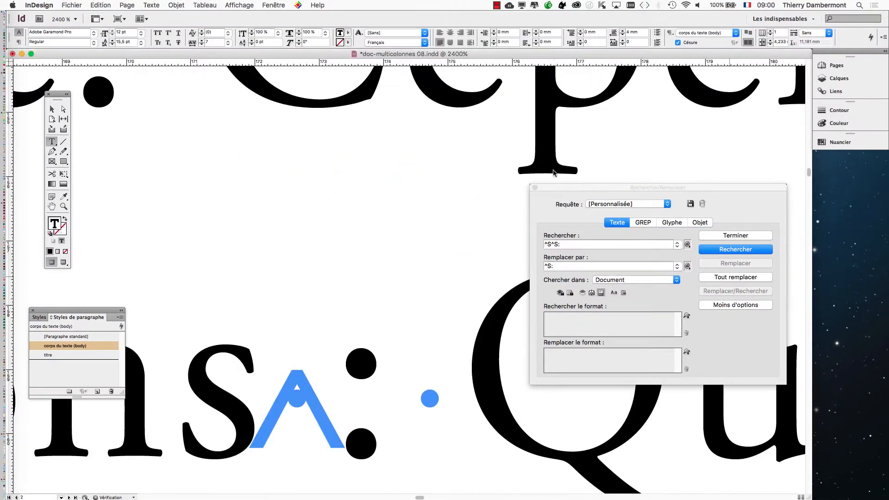
left_click(736, 250)
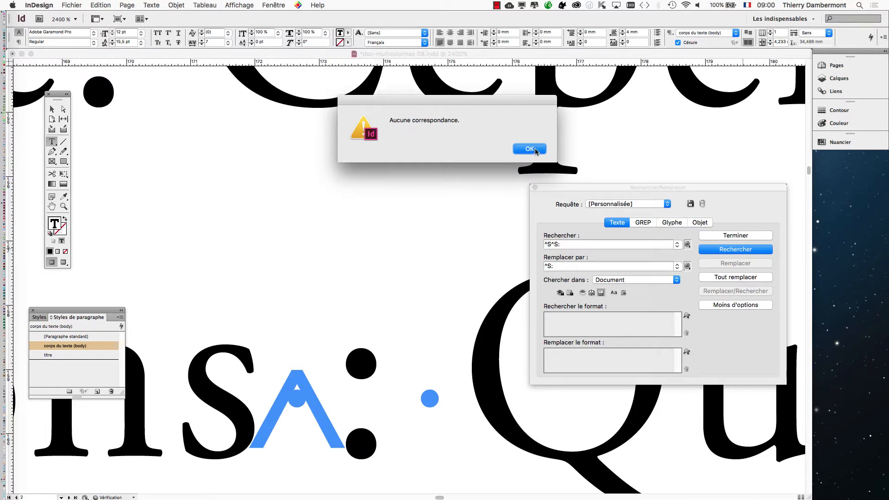
left_click(535, 149)
left_click(752, 236)
scroll(488, 248, "down", 6)
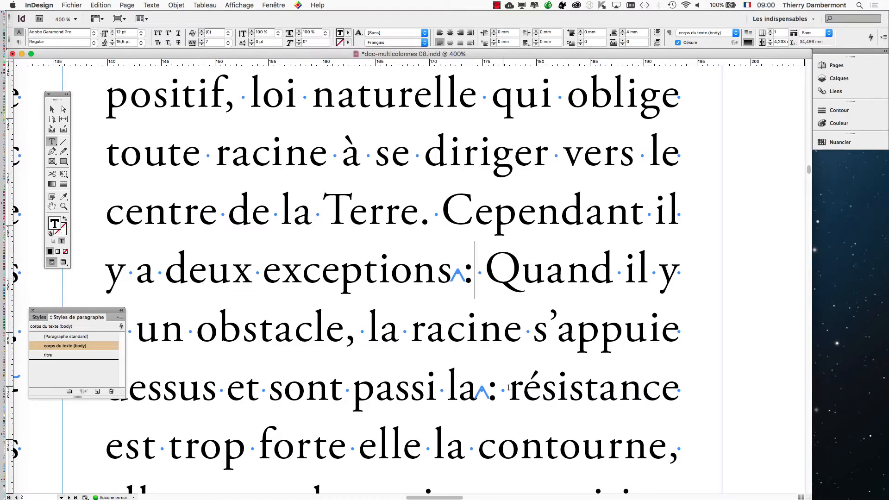
- Add an extra space before "naturelle" and before "vers" in the paragraph about the géotropisme
scroll(334, 258, "up", 1)
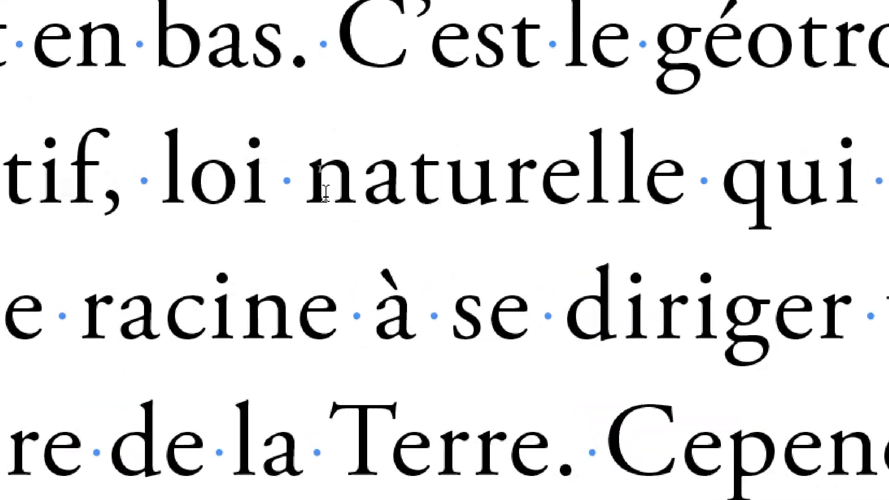
left_click(320, 191)
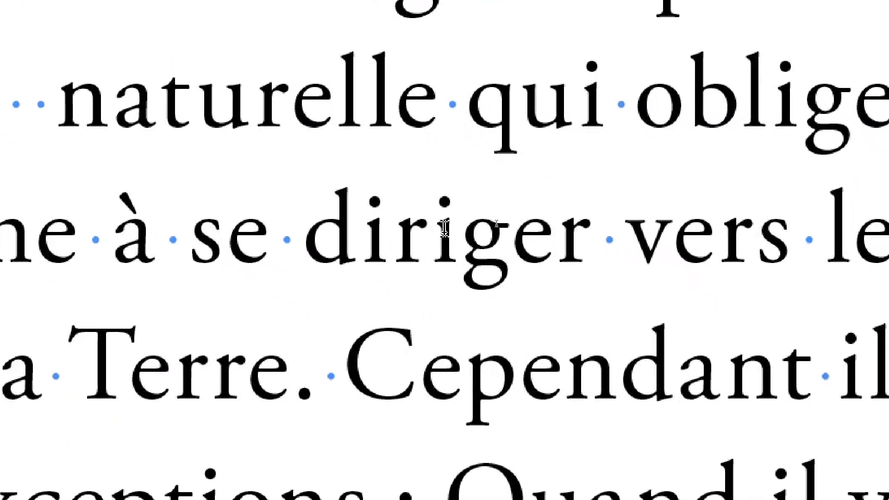
left_click(614, 234)
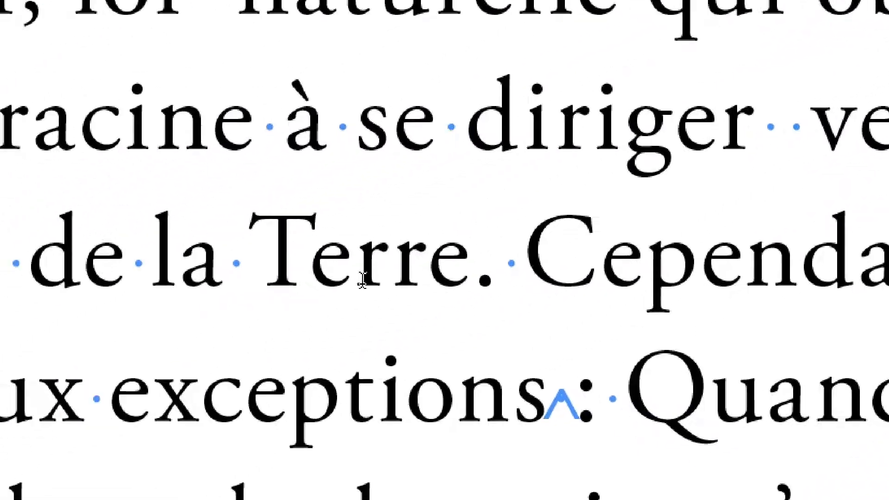
- Insert four spaces at the start of the paragraph beginning "Au sens botanique" and select them
scroll(302, 334, "down", 5)
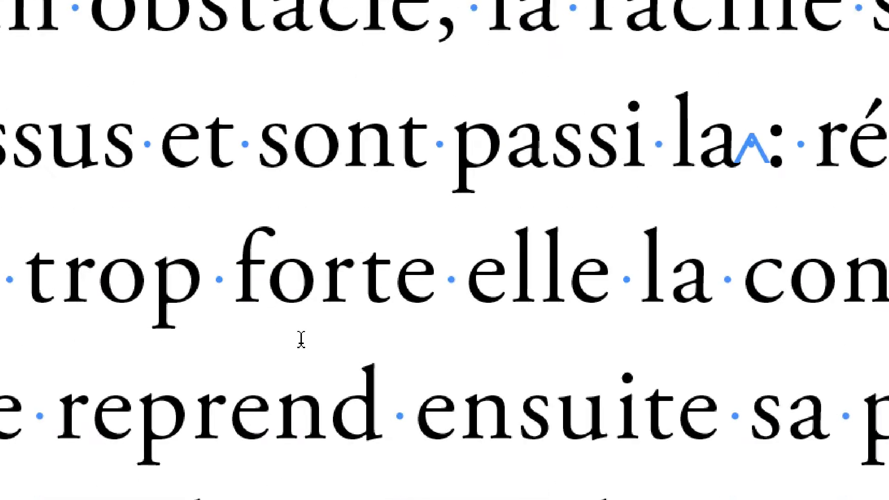
scroll(301, 340, "down", 2)
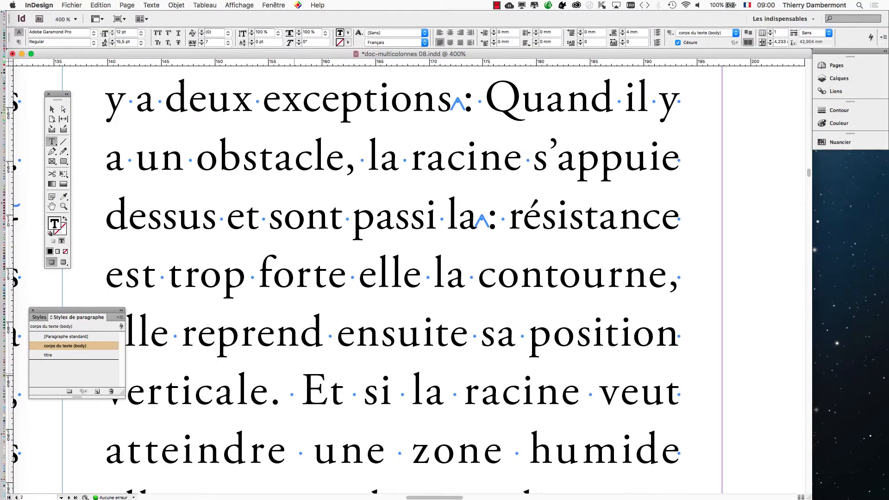
key("super+minus")
key("super+minus")
key("super+minus")
scroll(276, 354, "down", 1)
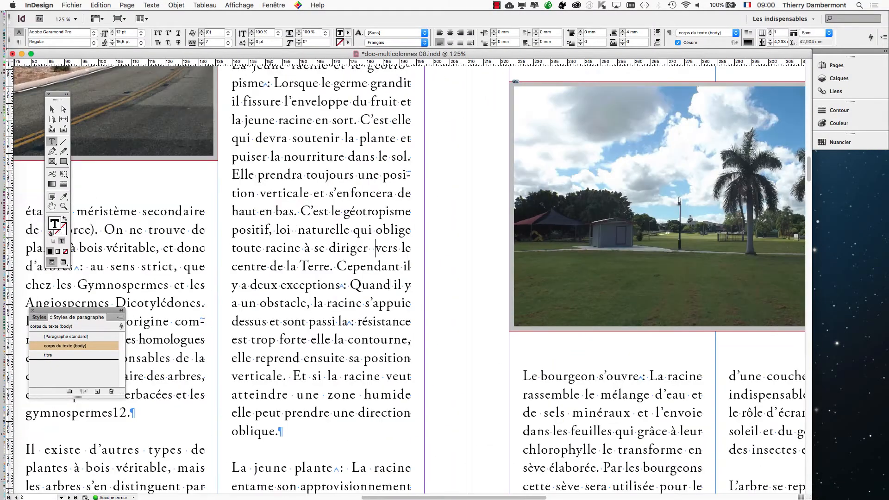
scroll(277, 355, "left", 5)
scroll(479, 247, "down", 2)
scroll(406, 277, "left", 5)
scroll(406, 277, "down", 2)
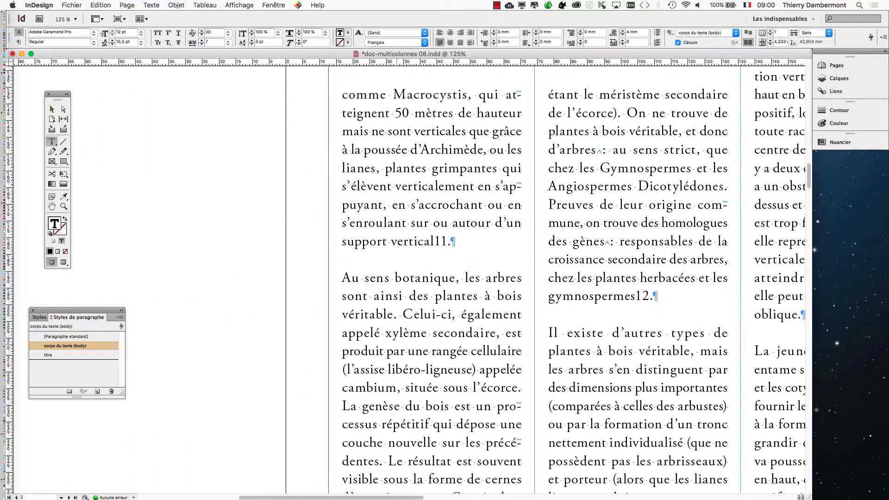
key("super+equal")
key("super+equal")
key("super+equal")
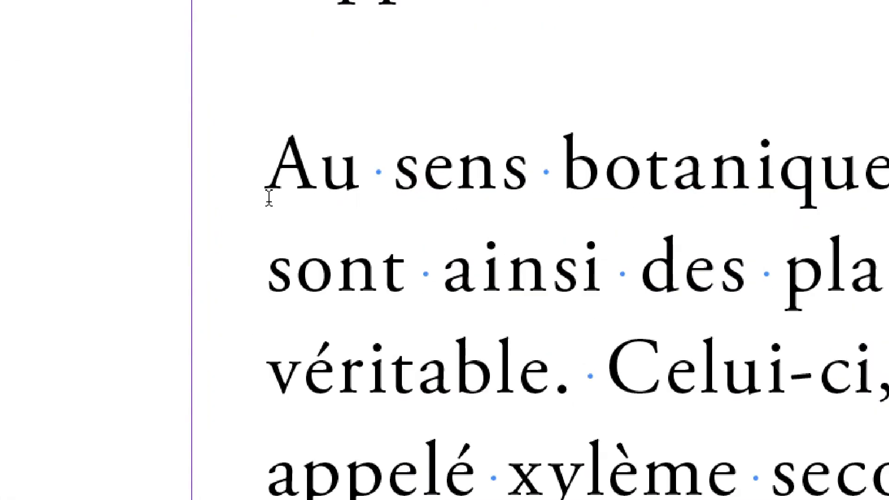
left_click(269, 193)
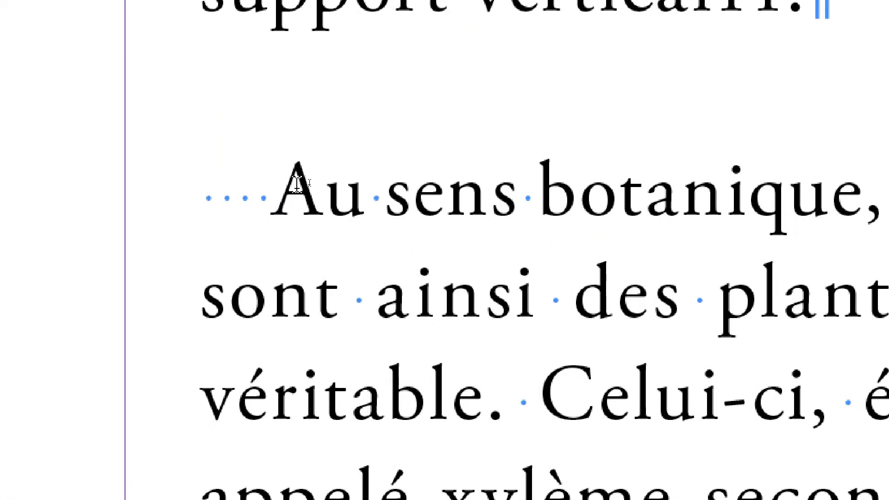
left_click_drag(276, 188, 210, 211)
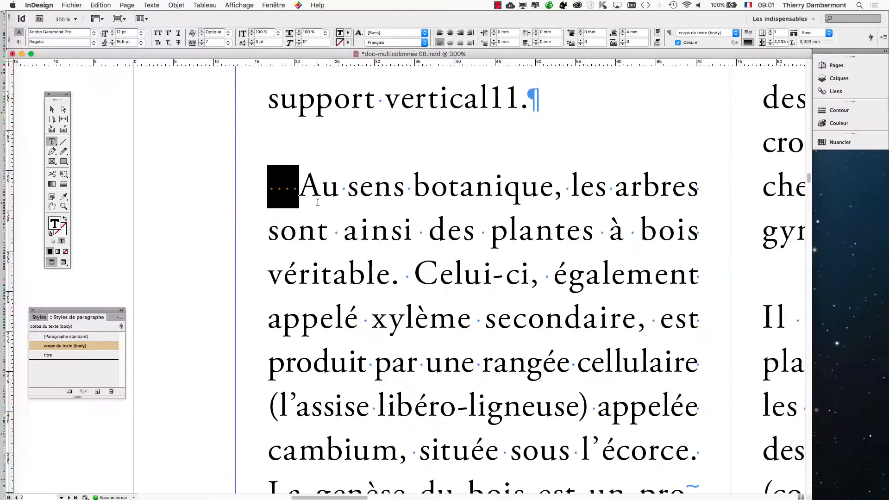
- Switch to Firefox and search Google for "arbre wikipedia" in a new browser window
mouse_move(7, 429)
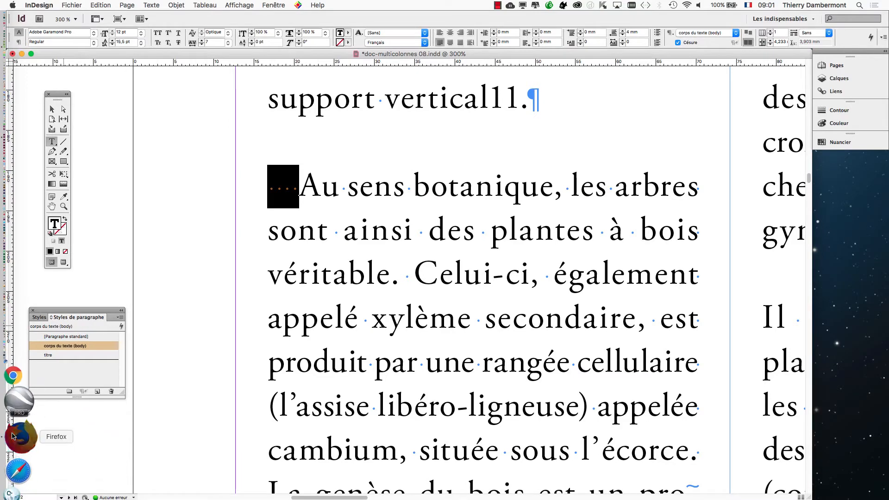
left_click(9, 436)
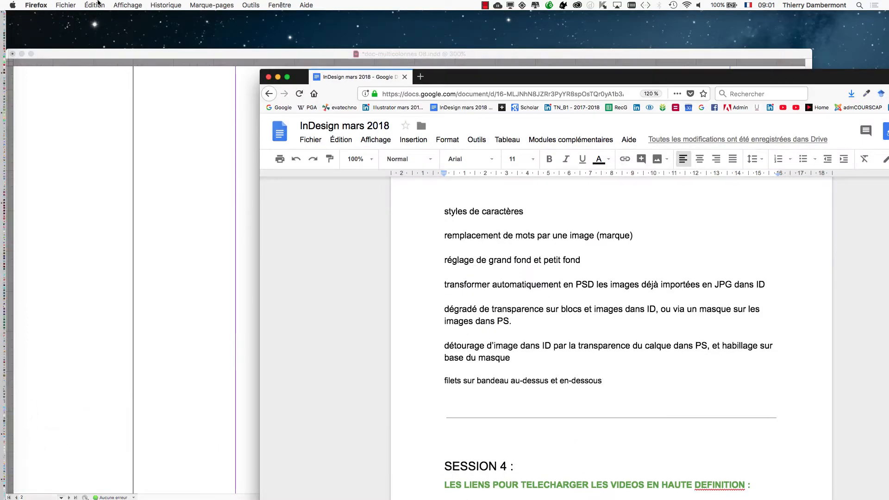
left_click(66, 5)
left_click(522, 172)
key("super+n")
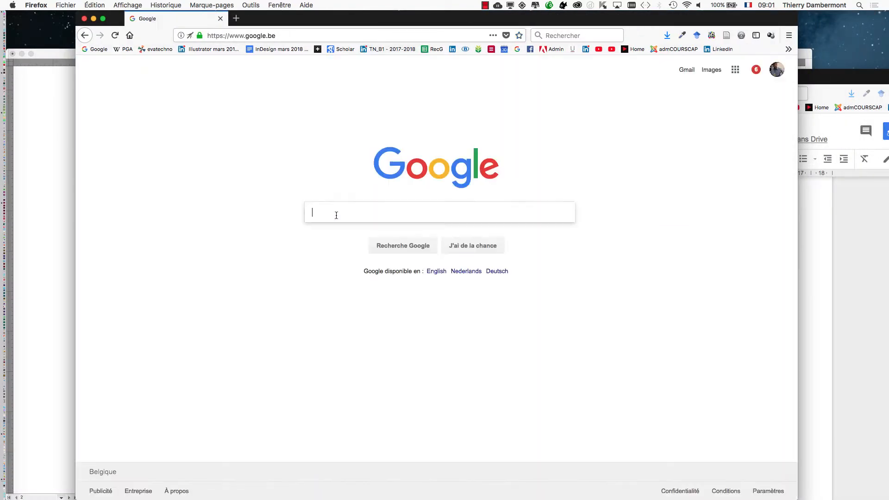
type("arbre wikipedia")
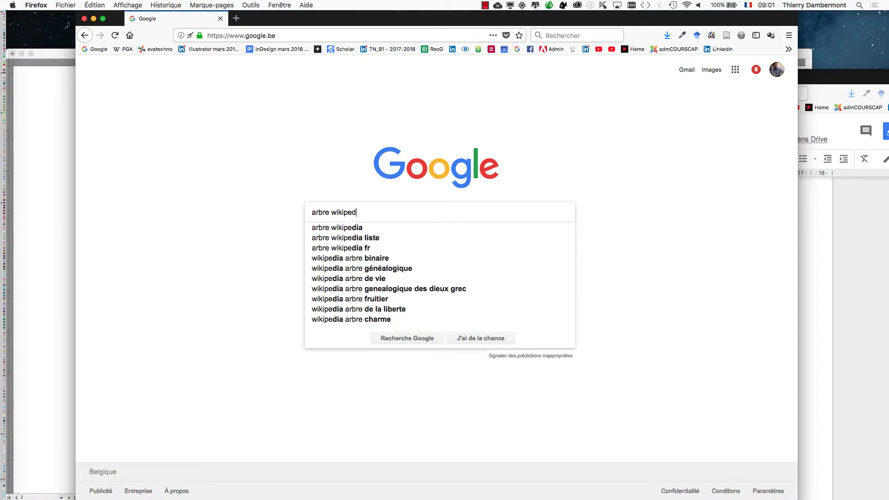
key("Return")
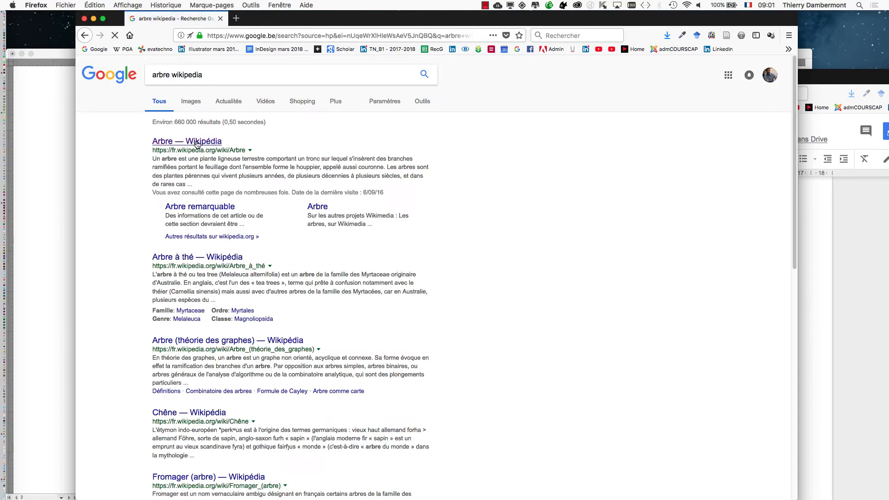
- Open the French Wikipedia article "Arbre" and examine how its paragraphs and lists are typeset
left_click(197, 144)
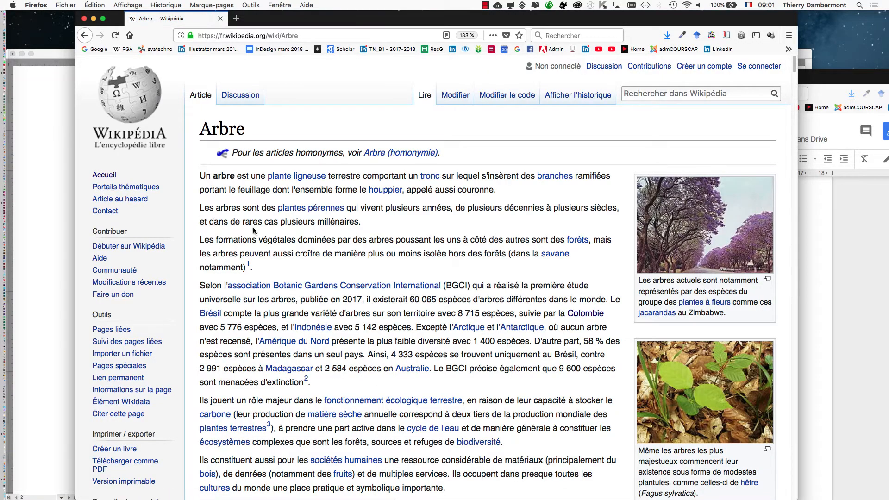
scroll(254, 234, "down", 15)
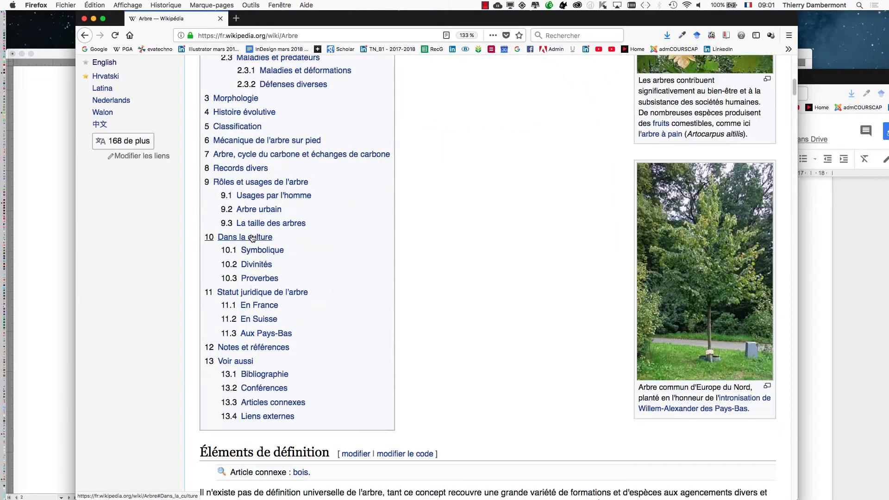
scroll(252, 238, "down", 10)
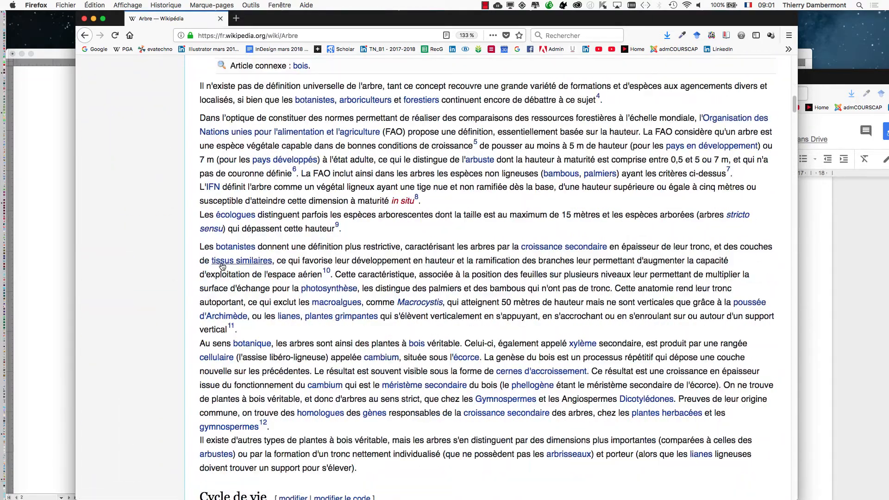
scroll(221, 266, "down", 10)
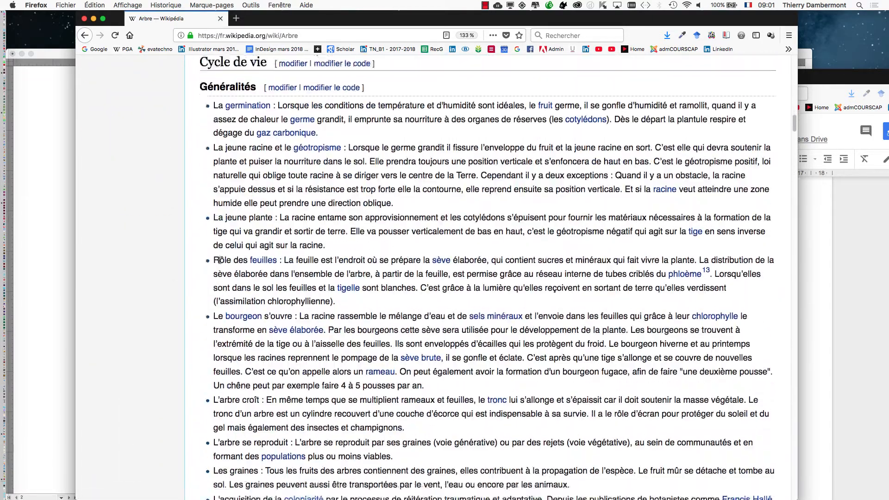
scroll(220, 261, "up", 20)
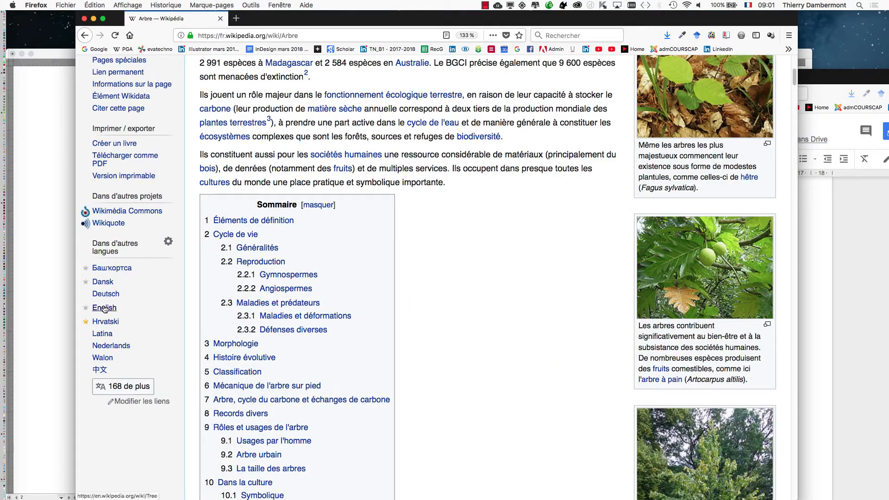
- Open the article's English version and examine how its paragraphs in the Definition and Overview sections start
left_click(105, 308)
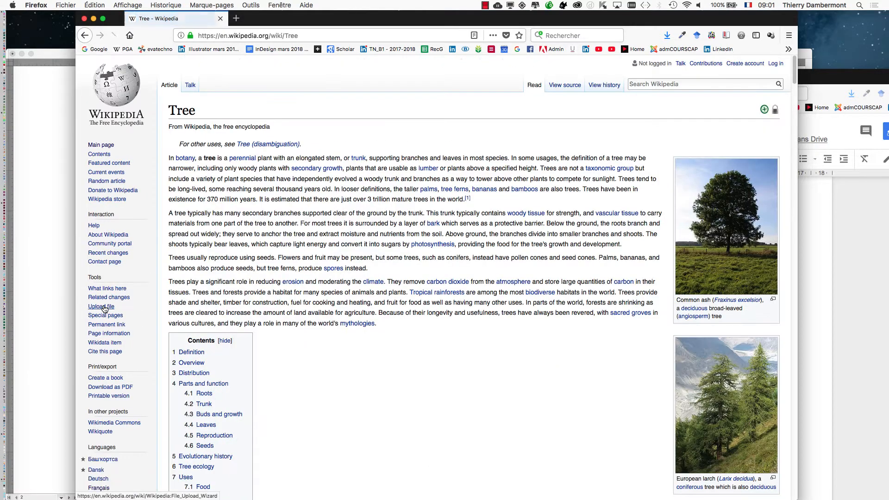
scroll(280, 279, "down", 1)
scroll(280, 281, "down", 10)
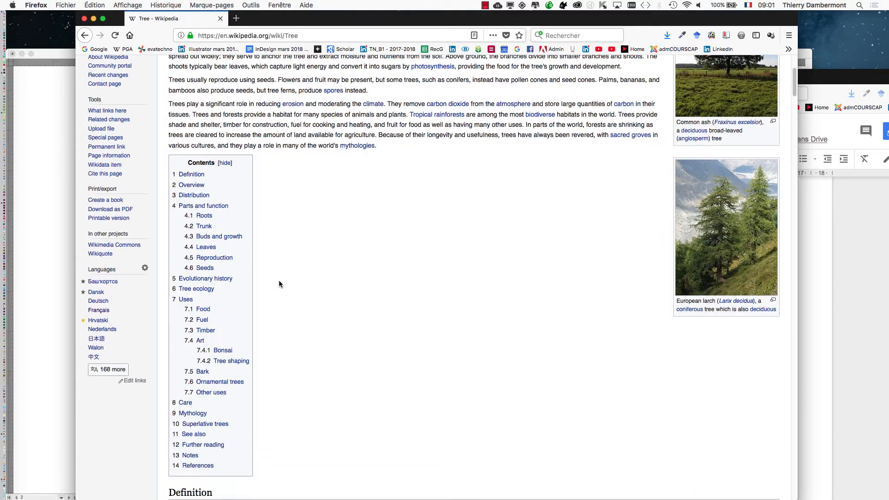
scroll(279, 281, "down", 3)
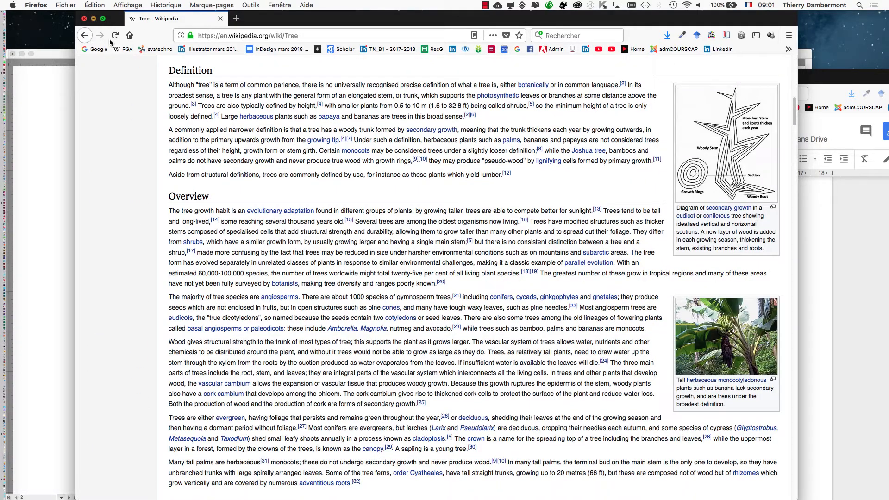
- Close the Wikipedia window, return to the InDesign document and place the cursor just before "Au sens botanique"
key("super+w")
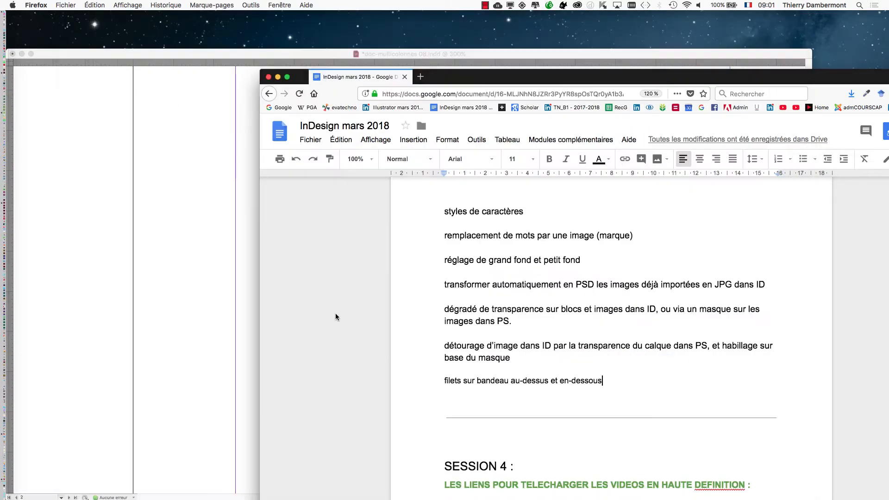
left_click(251, 62)
left_click(340, 223)
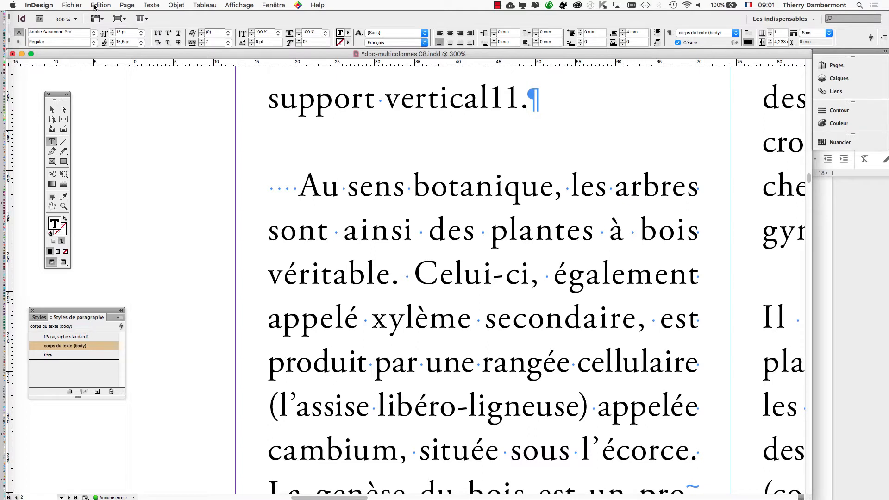
- Save the document under the new name doc-multicolonnes 09.indd in the doc InDesign SESSION 2 folder
left_click(72, 5)
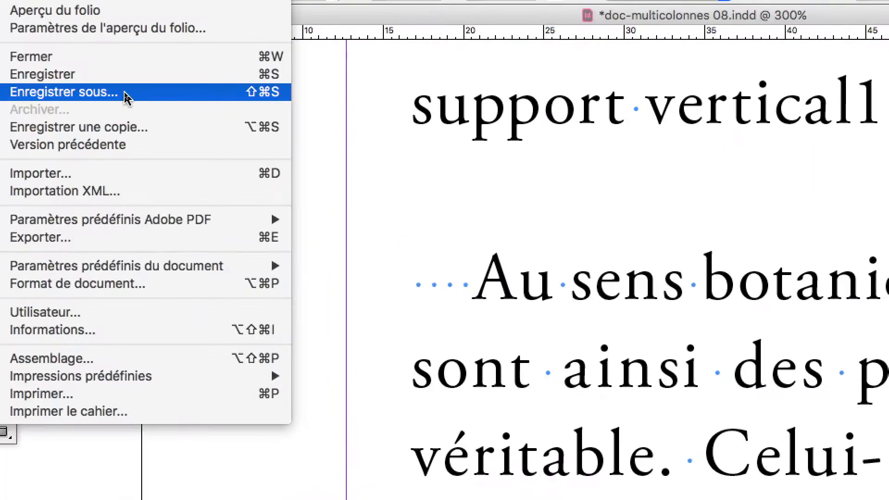
left_click(125, 93)
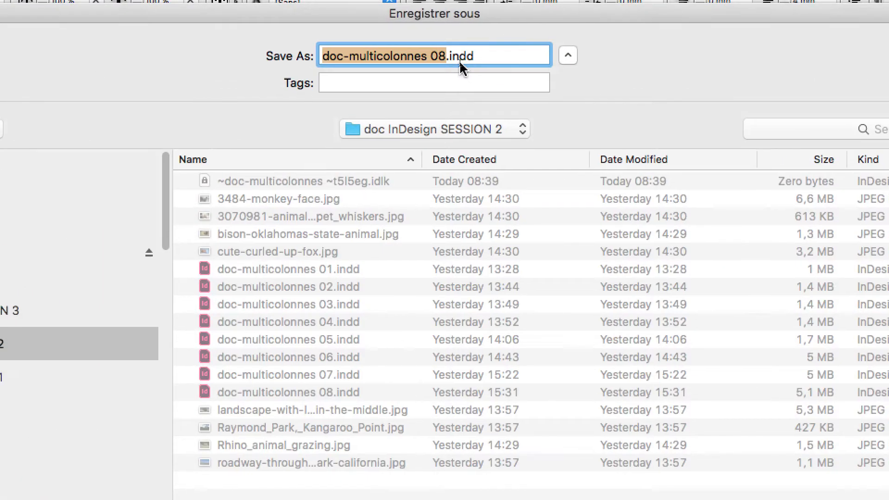
left_click(453, 59)
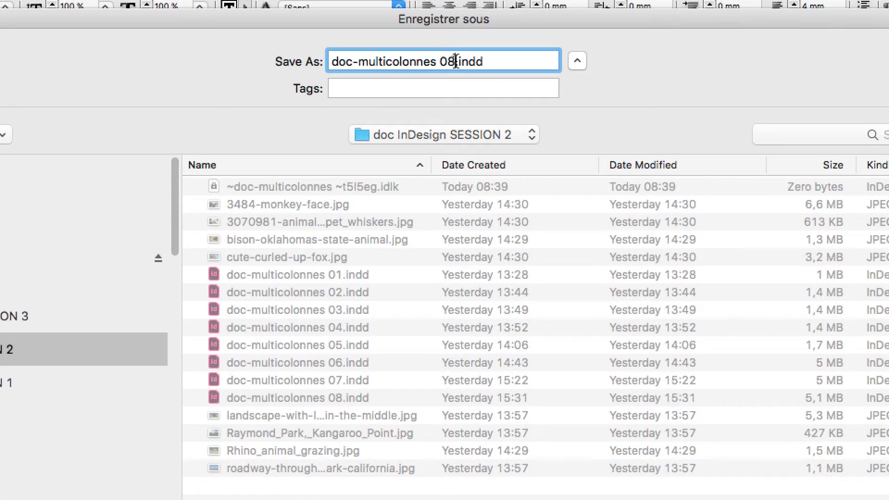
key("BackSpace")
type("9")
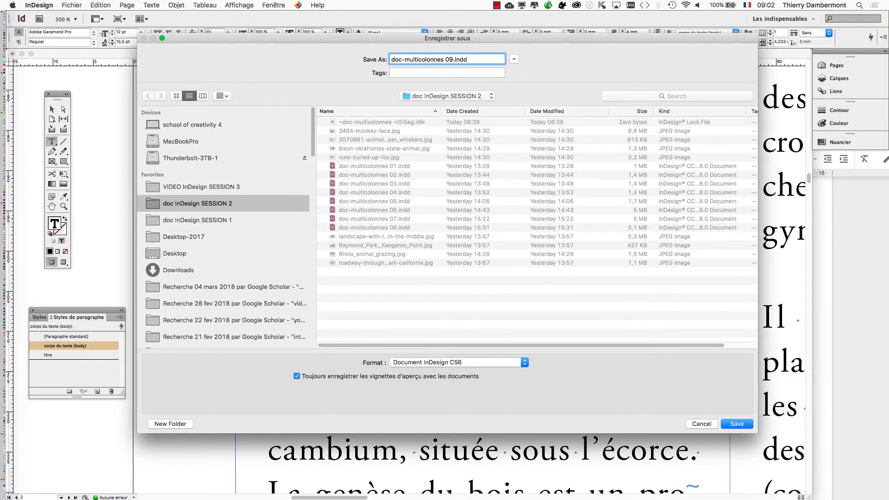
key("Return")
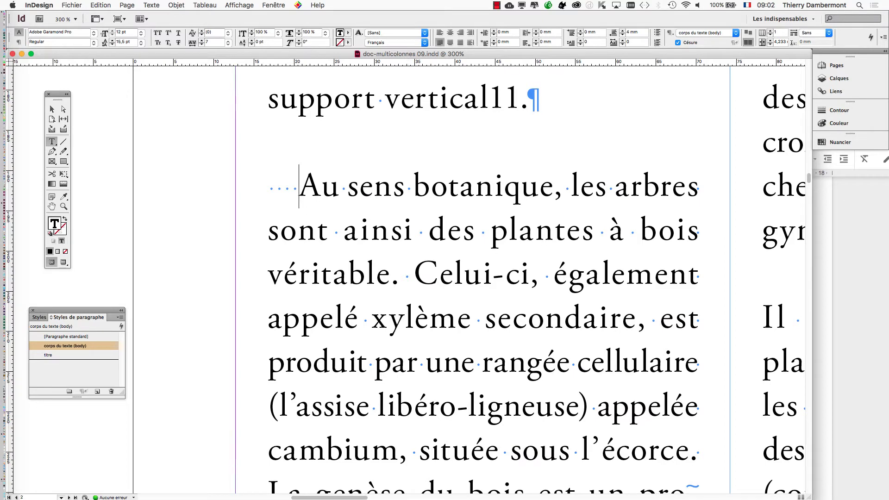
left_click(100, 5)
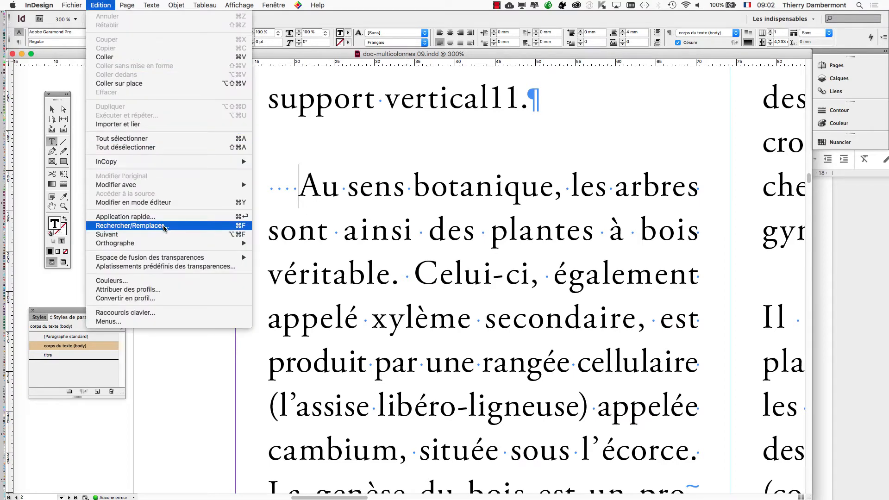
left_click(132, 225)
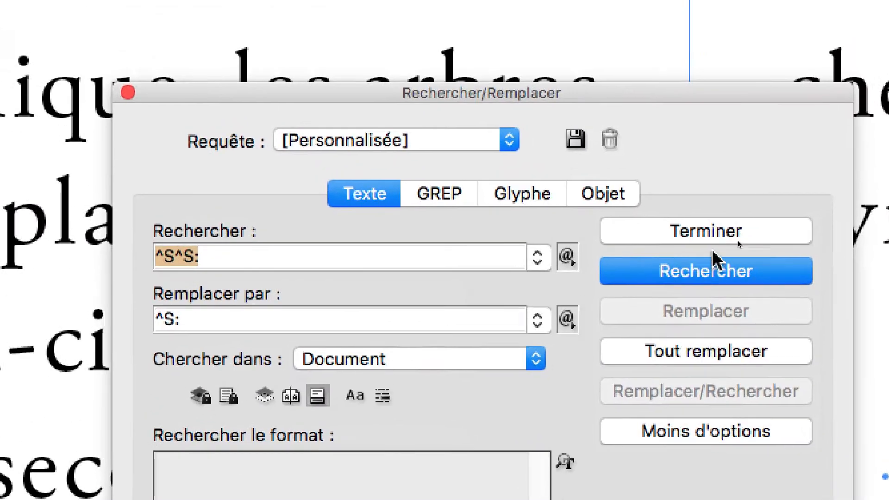
left_click(713, 242)
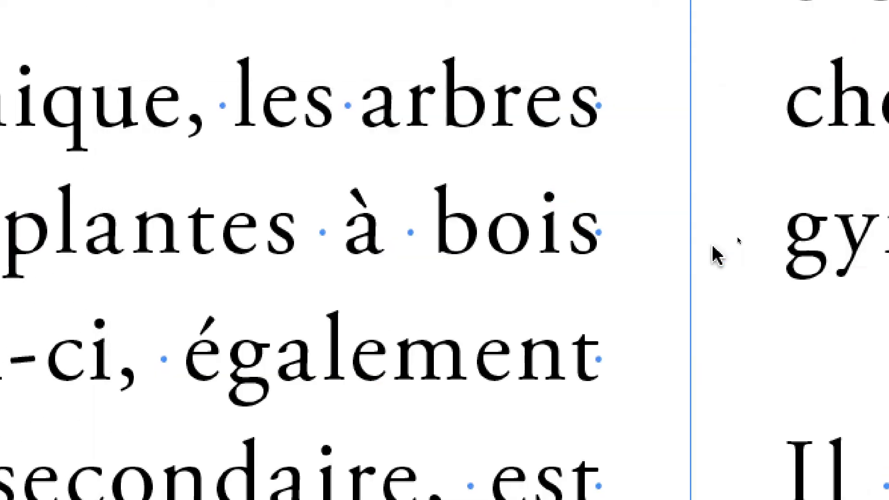
- Open Find/Replace, clear the old colon query, and set it to find two spaces and replace them with one space
left_click_drag(435, 258, 194, 283)
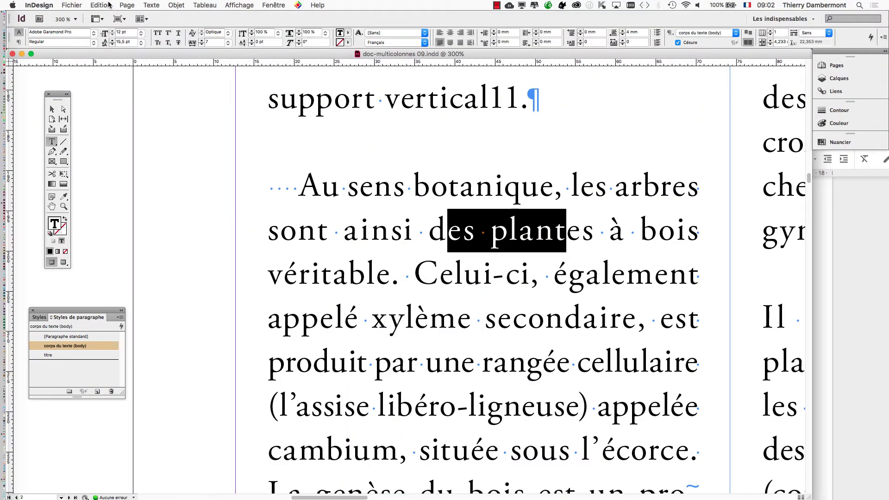
left_click(240, 13)
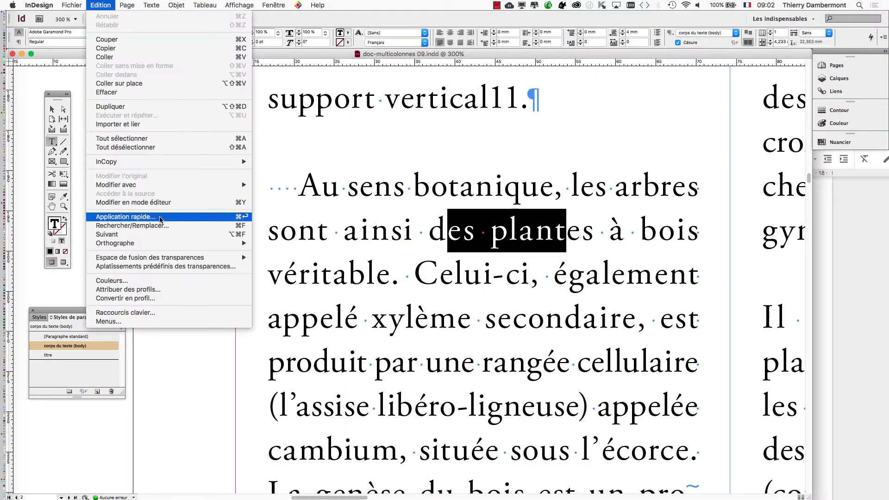
left_click(139, 225)
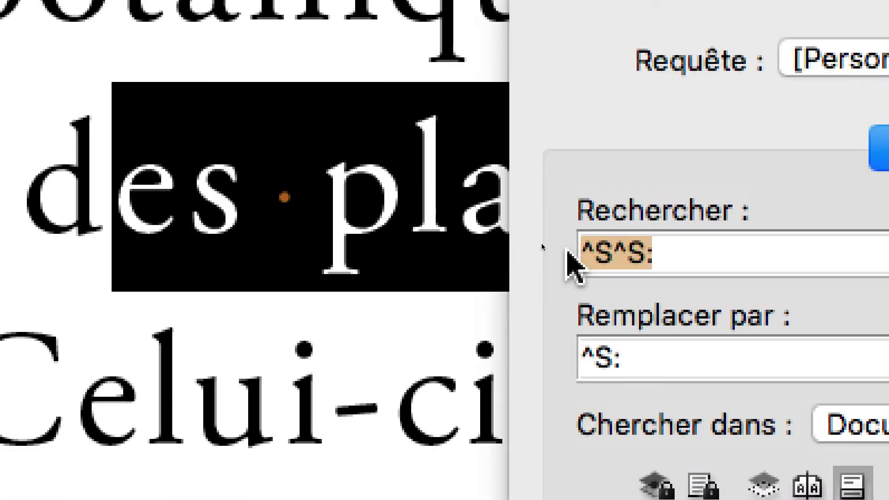
key("BackSpace")
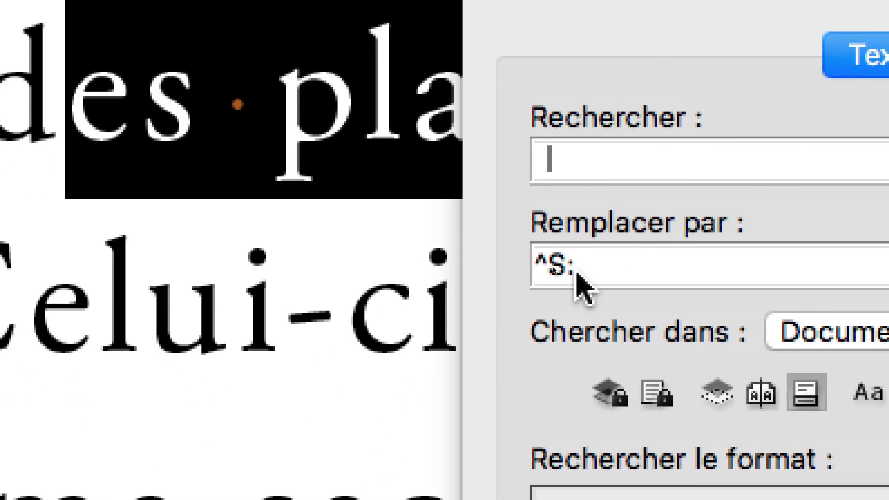
left_click_drag(575, 266, 528, 266)
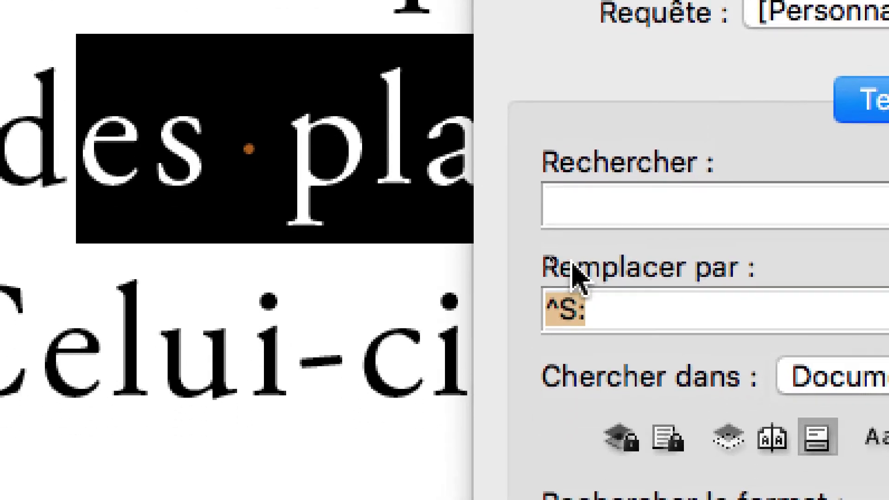
key("BackSpace")
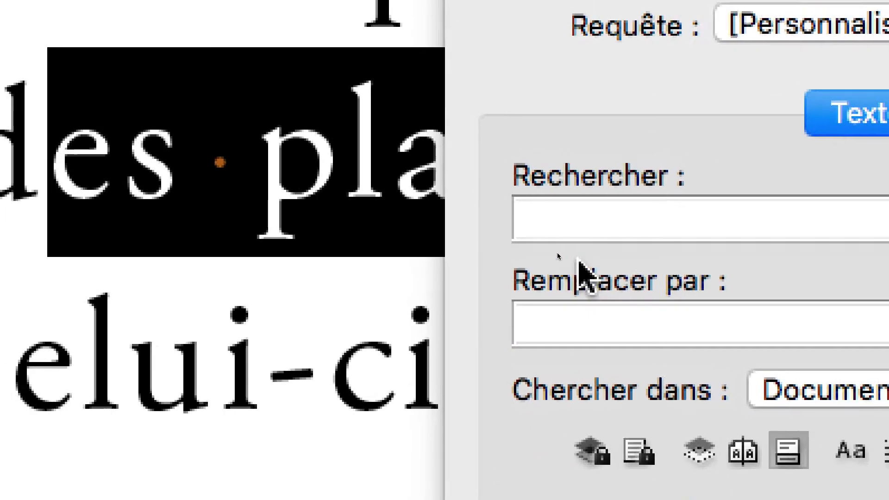
left_click(460, 130)
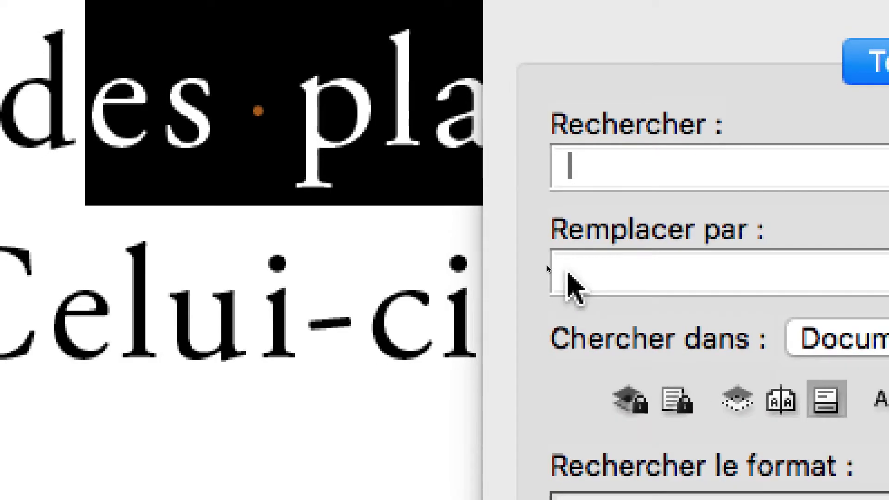
left_click(557, 368)
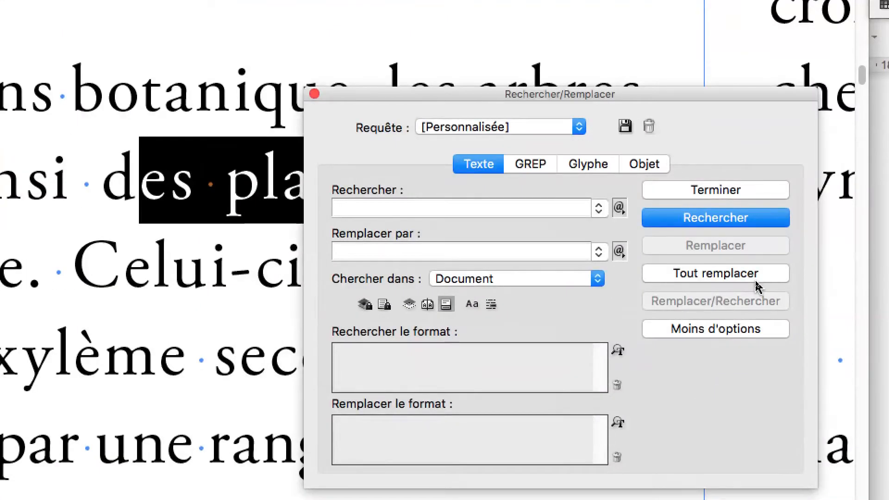
- Replace all doubled spaces in the whole document, running the replacement three times, and close Find/Replace
left_click(754, 280)
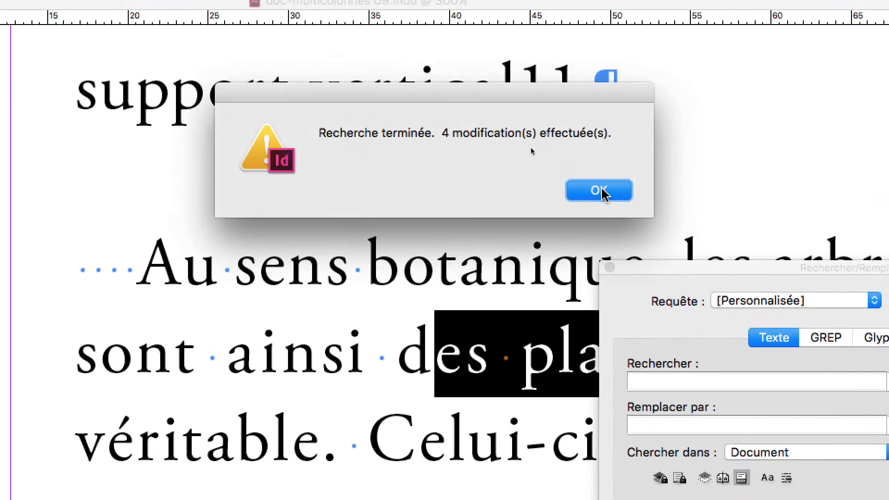
left_click(303, 21)
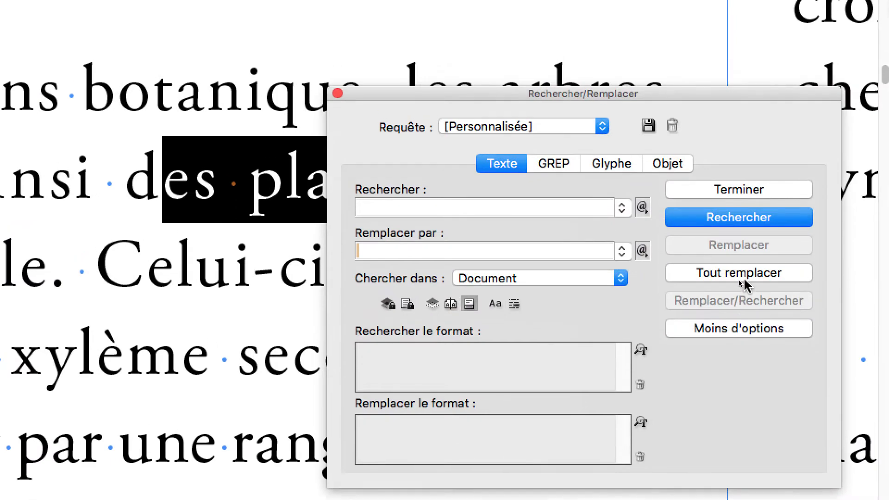
left_click(824, 324)
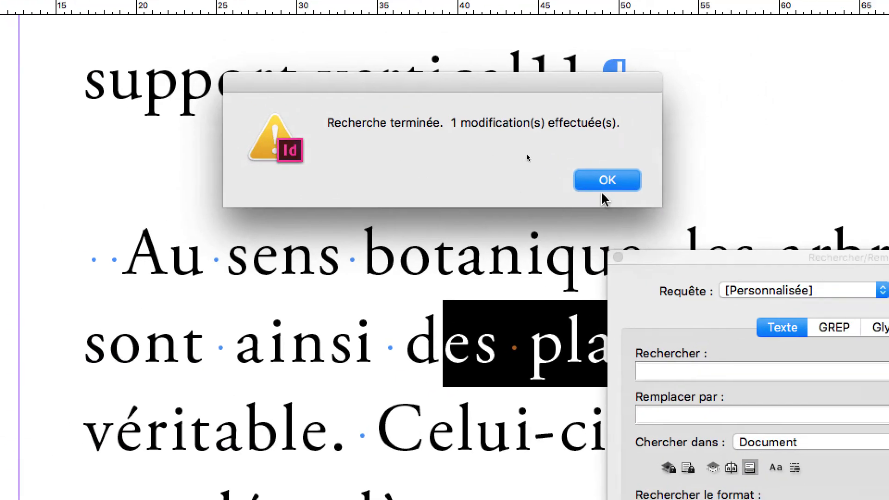
key("Return")
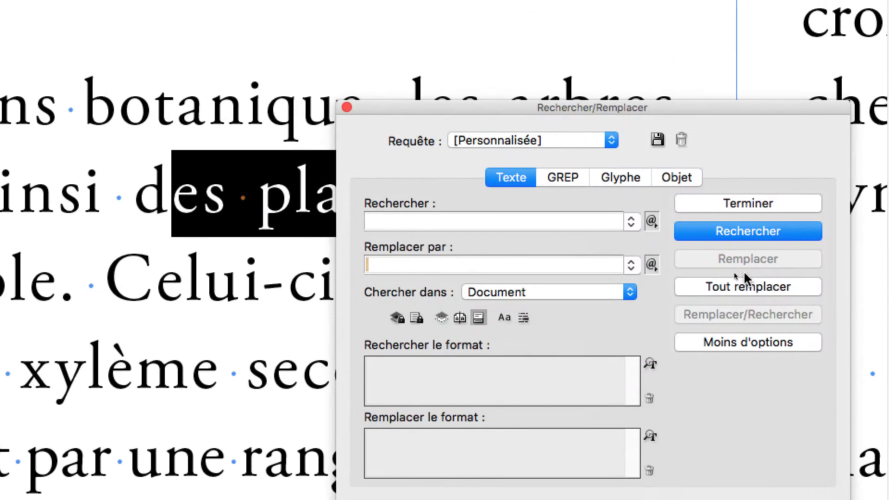
left_click(745, 283)
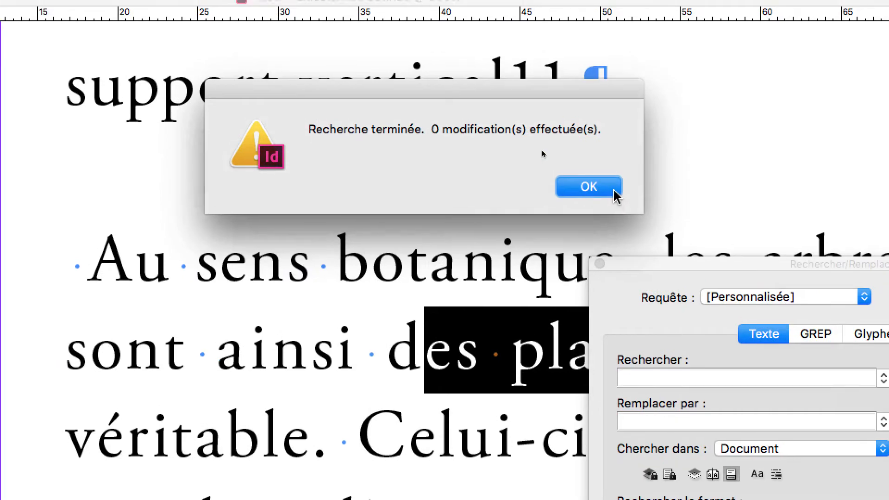
left_click(614, 191)
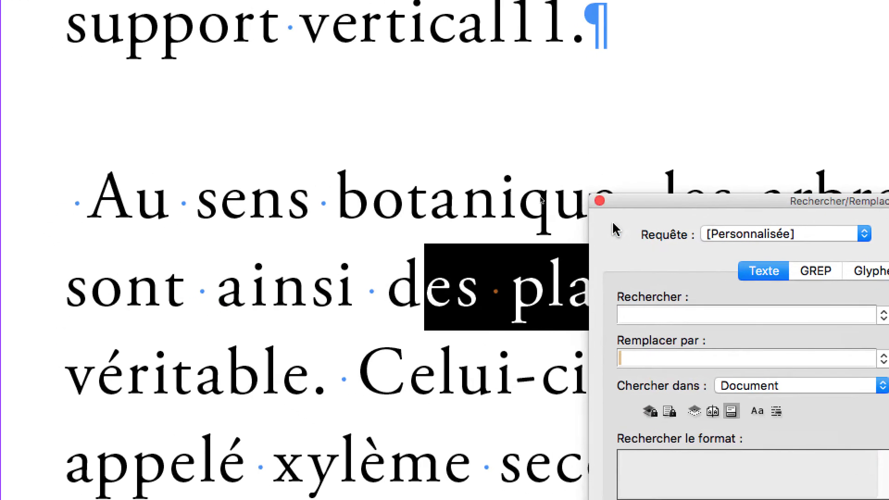
left_click(599, 200)
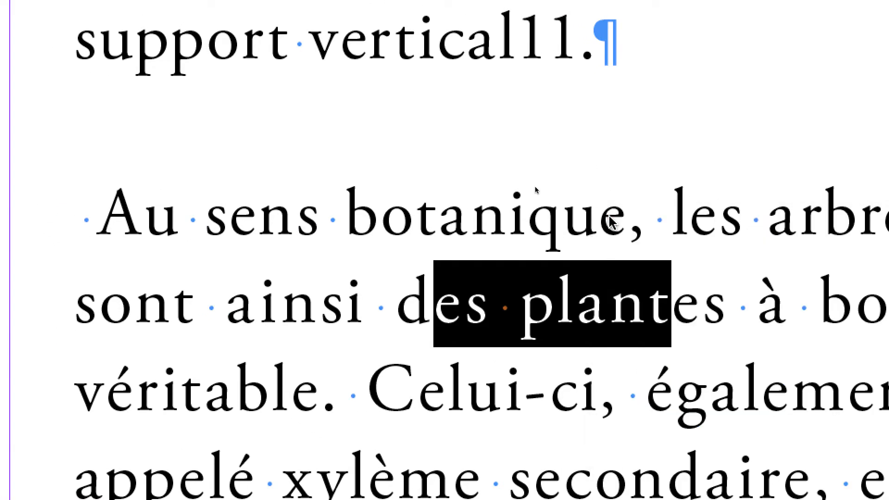
- Examine the leading space before "Au sens botanique" up close, placing the cursor between it and "Au"
left_click(587, 209)
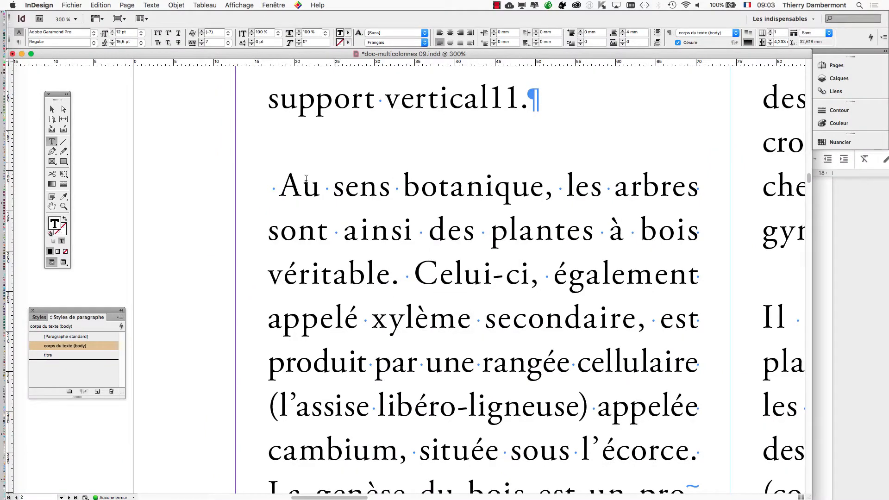
scroll(266, 196, "up", 3)
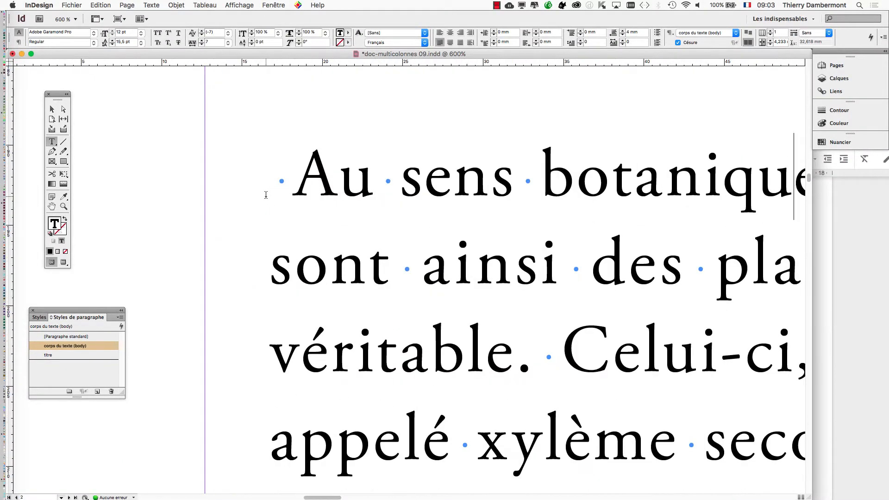
left_click(280, 177)
scroll(357, 261, "up", 5)
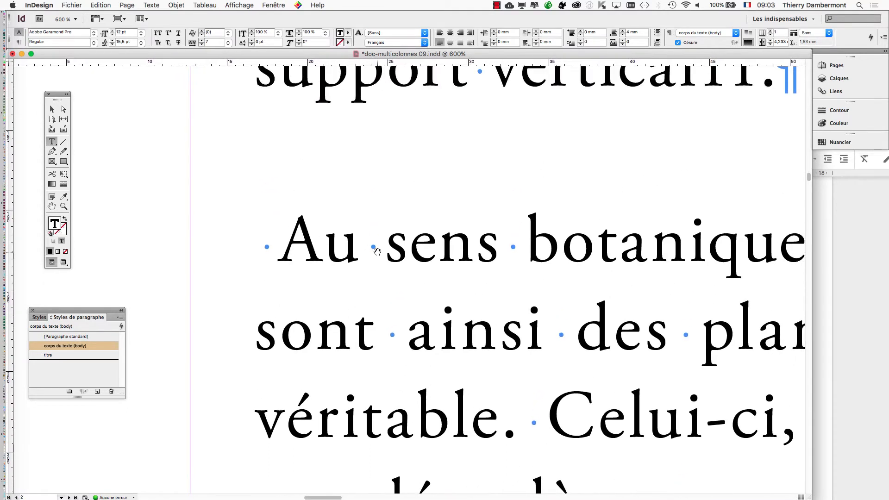
scroll(367, 254, "right", 2)
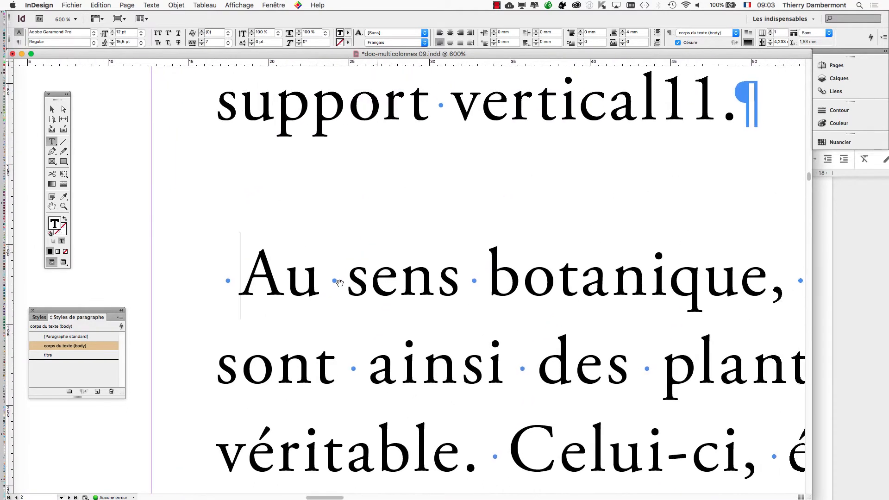
- Deselect the text and set up a Find/Replace search for an end of paragraph (^p) followed by a space
left_click(52, 109)
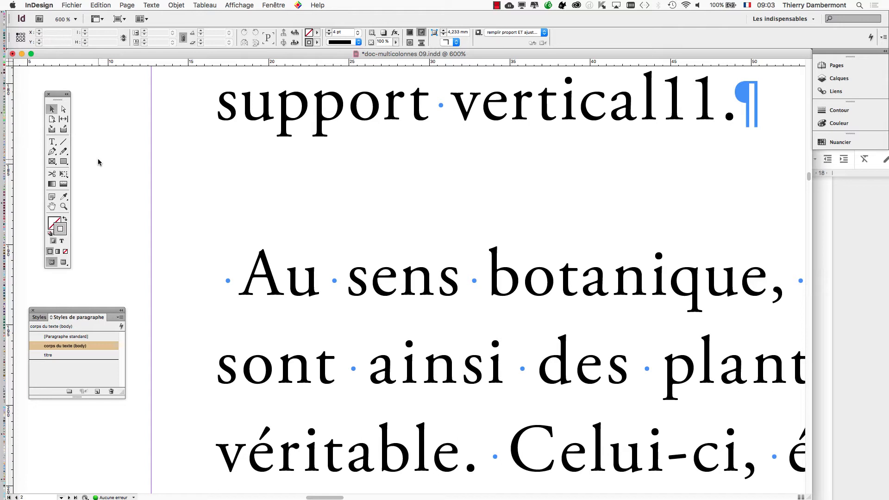
left_click(108, 5)
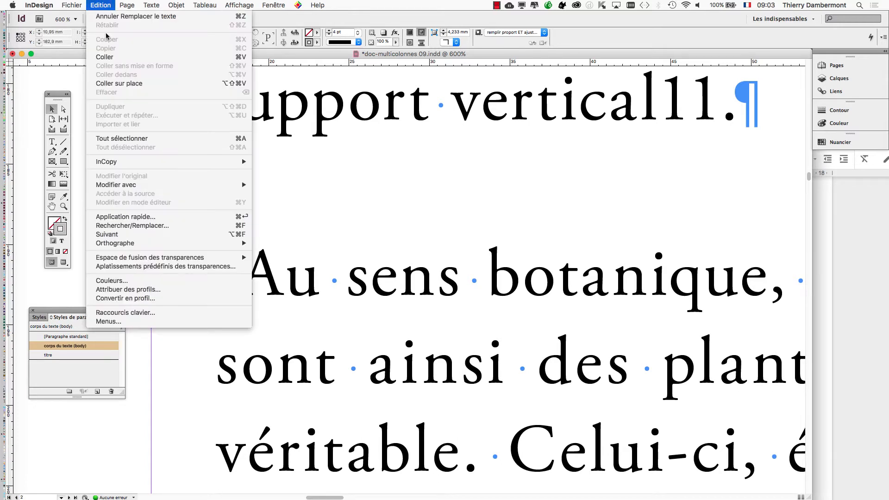
left_click(173, 227)
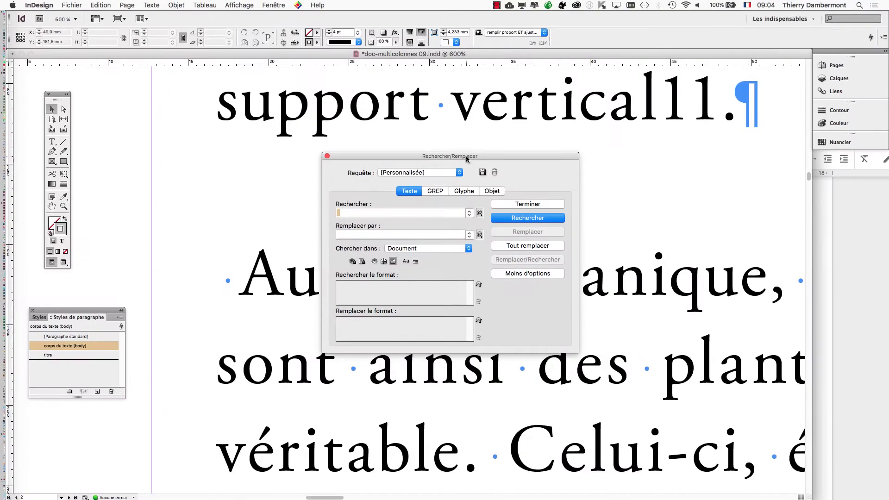
left_click_drag(467, 159, 570, 154)
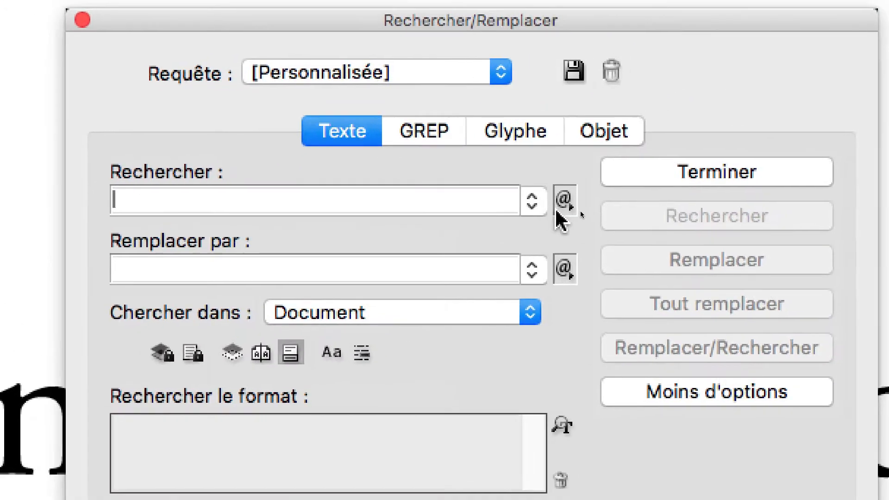
left_click(774, 206)
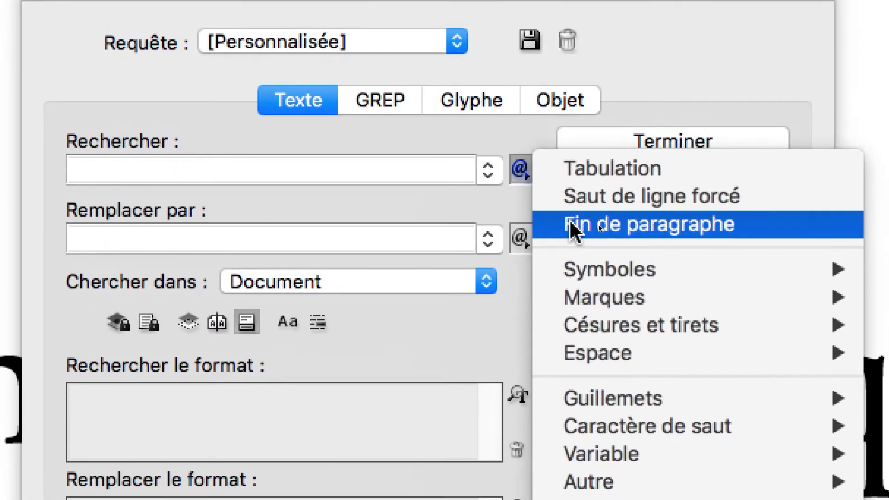
left_click(572, 225)
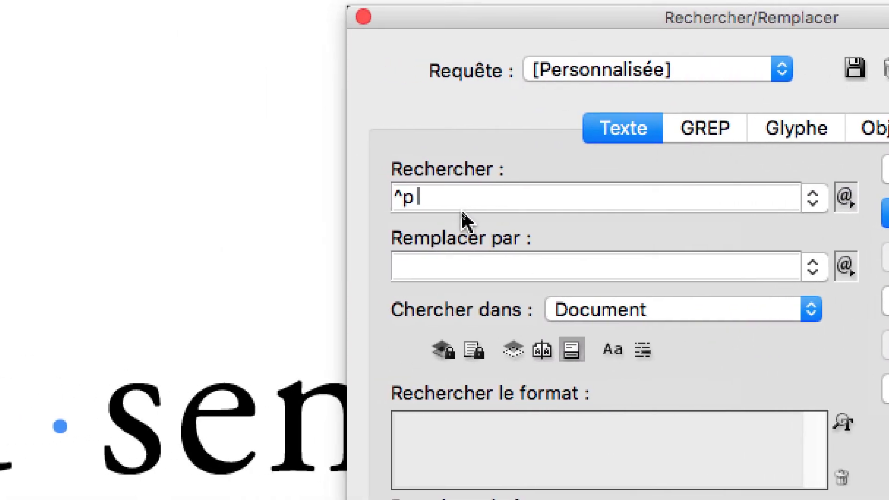
- Set the replacement to an end of paragraph alone (^p) and check both fields for a trailing space
left_click(463, 266)
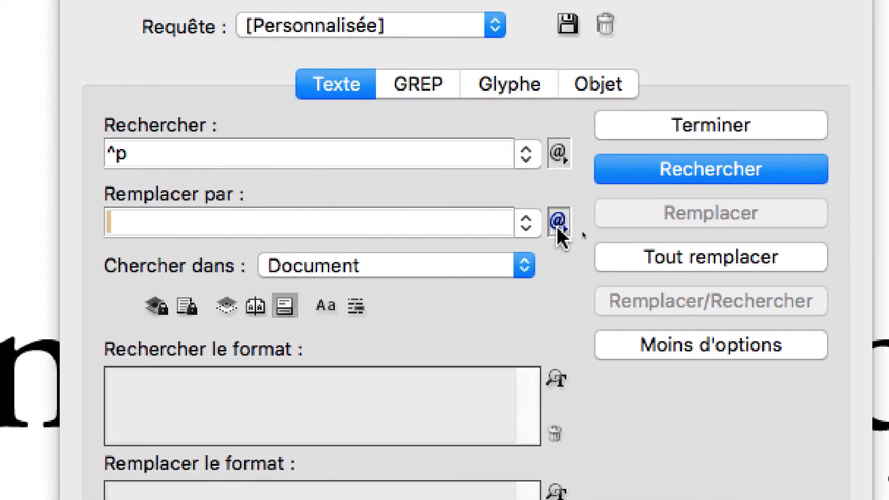
left_click(558, 223)
left_click(572, 257)
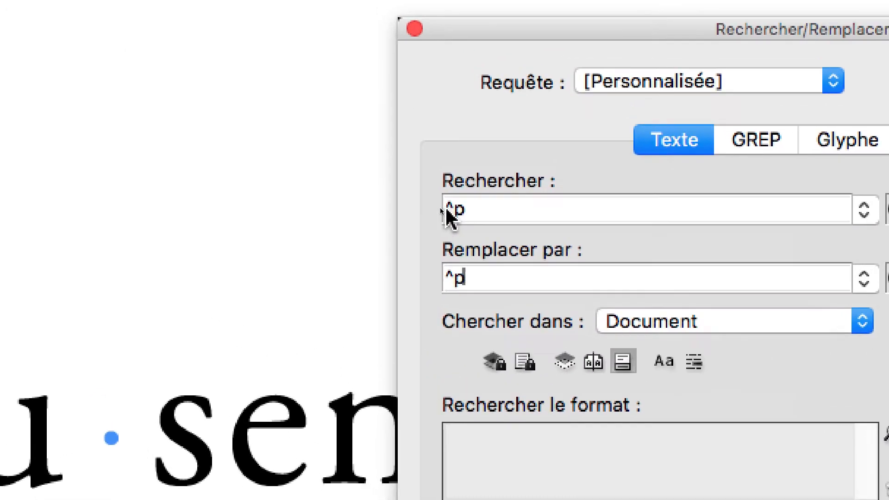
left_click(471, 210)
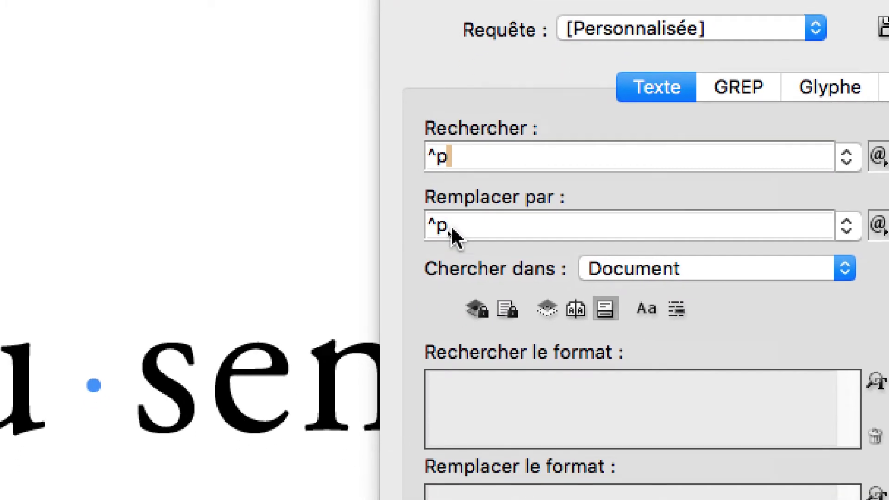
left_click(451, 270)
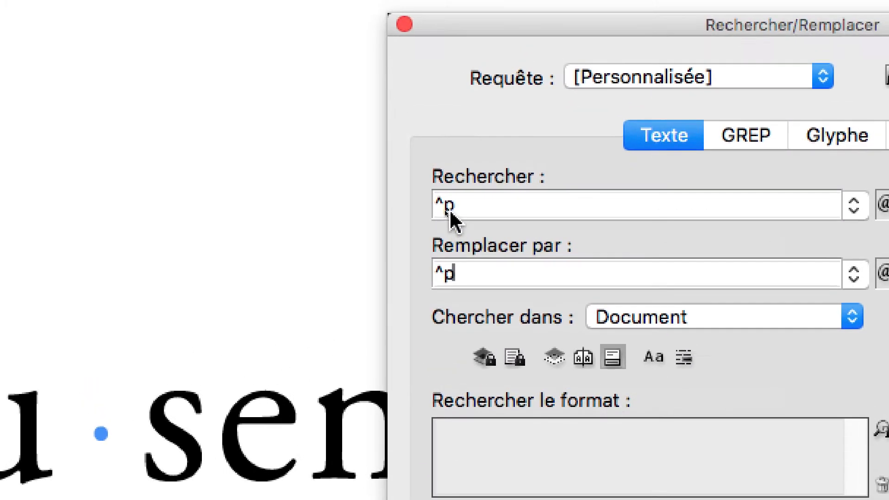
left_click(453, 208)
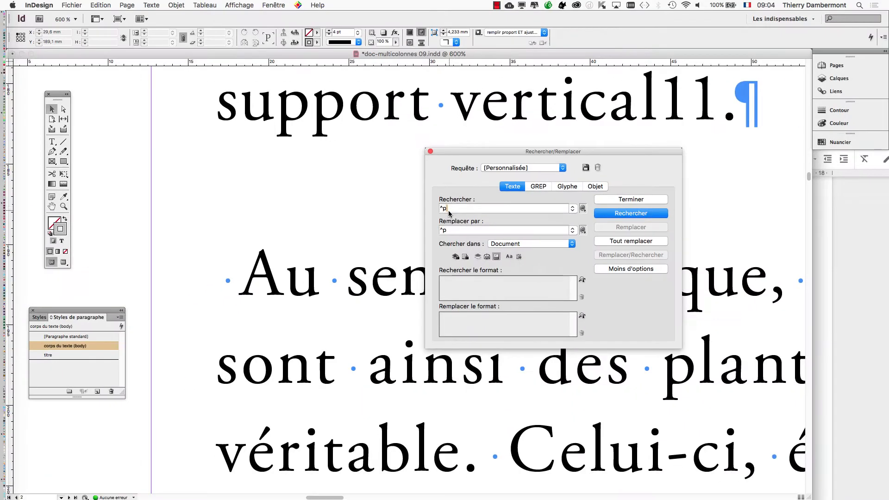
- Move the dialog clear of the paragraph start, replace all paragraph-leading spaces in the document, and close Find/Replace
left_click_drag(484, 152, 544, 288)
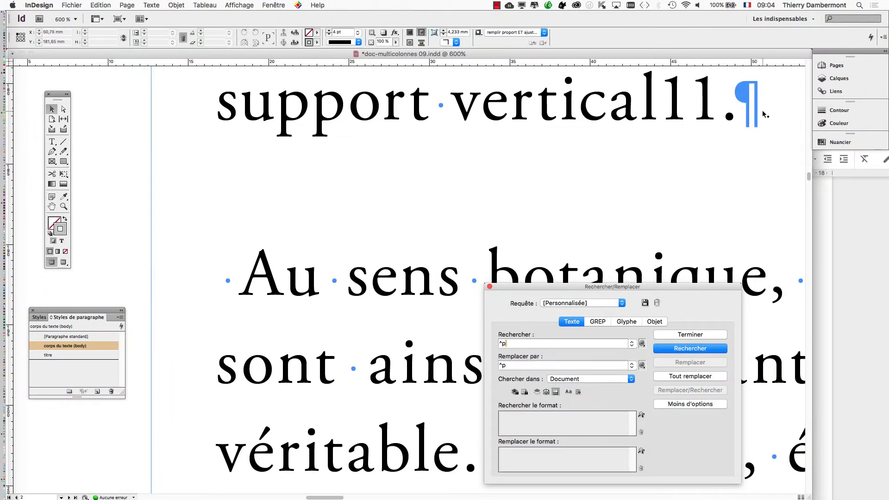
left_click(704, 378)
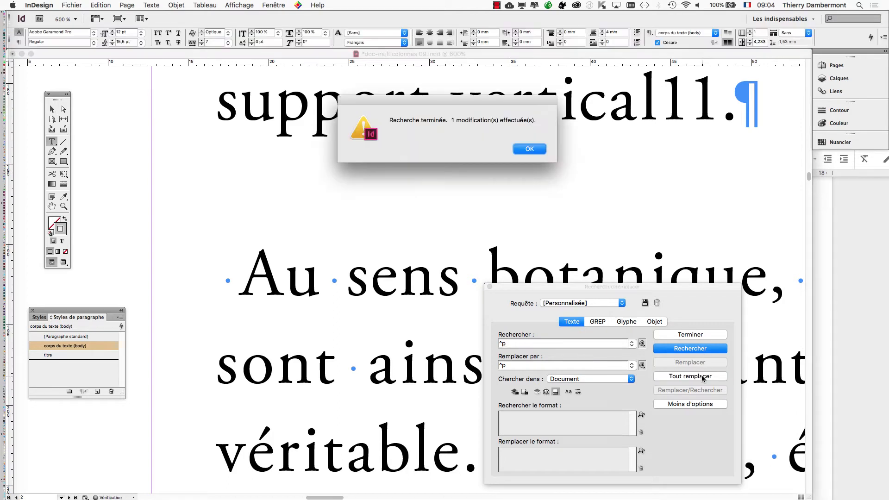
left_click(529, 149)
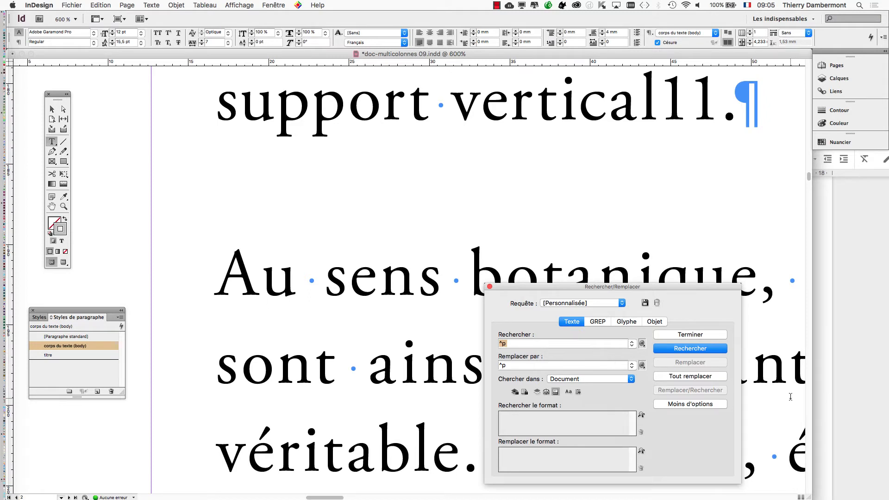
left_click(697, 335)
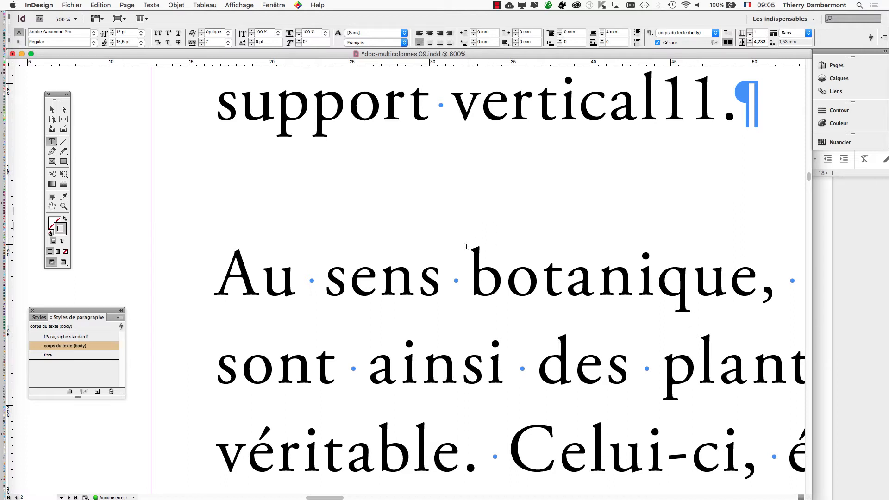
- Reopen Find/Replace, move its dialog up over the text, and place the cursor after ^p in the search text
left_click(105, 6)
left_click(158, 230)
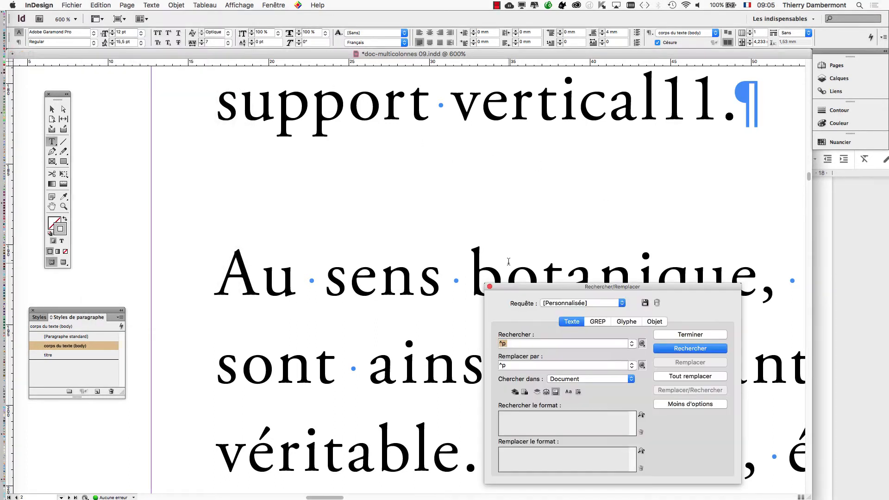
mouse_move(542, 288)
left_mouse_down()
mouse_move(429, 219)
mouse_move(347, 130)
left_mouse_up()
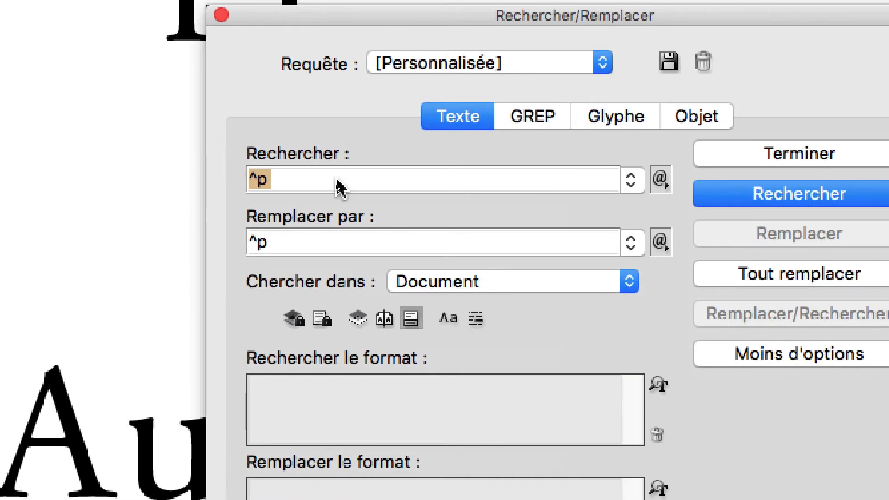
left_click(306, 226)
- Look through the list of predefined Find/Replace queries, keeping the custom query selected
left_click(461, 110)
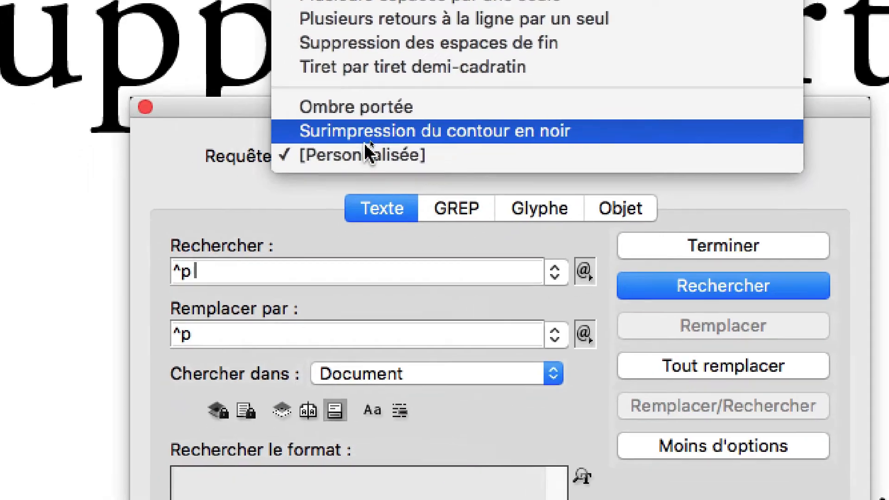
left_click(375, 152)
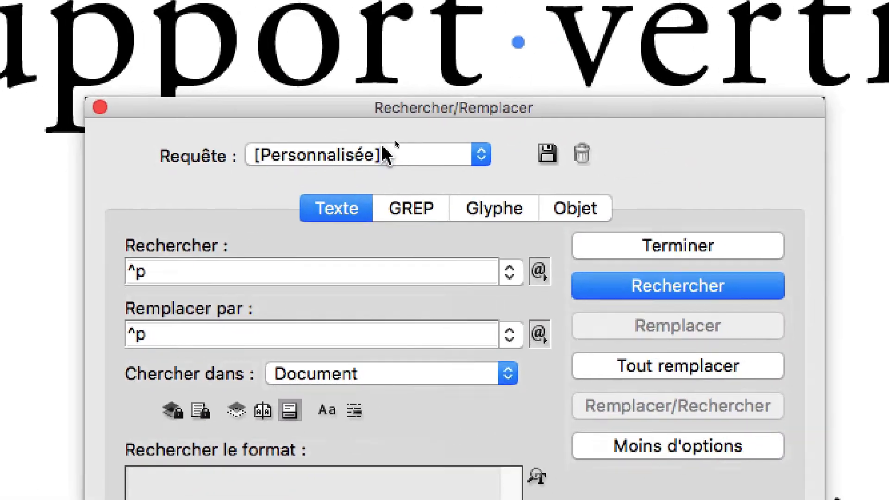
left_click(714, 219)
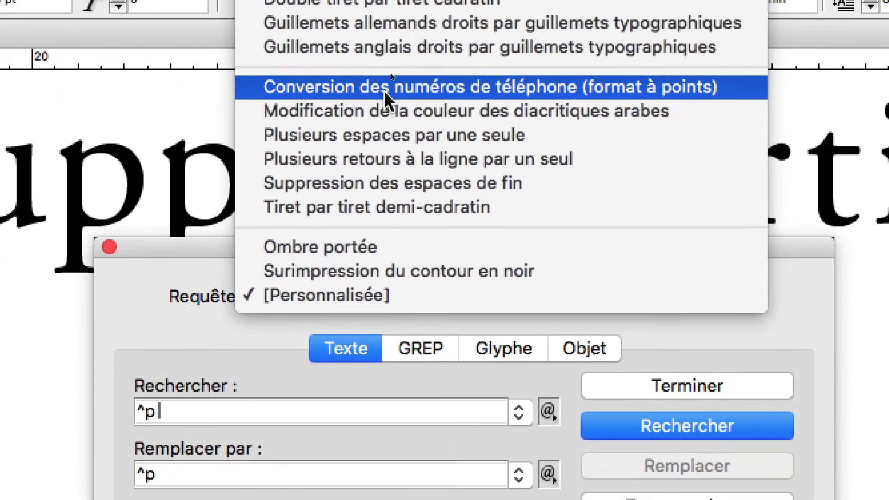
left_click(156, 308)
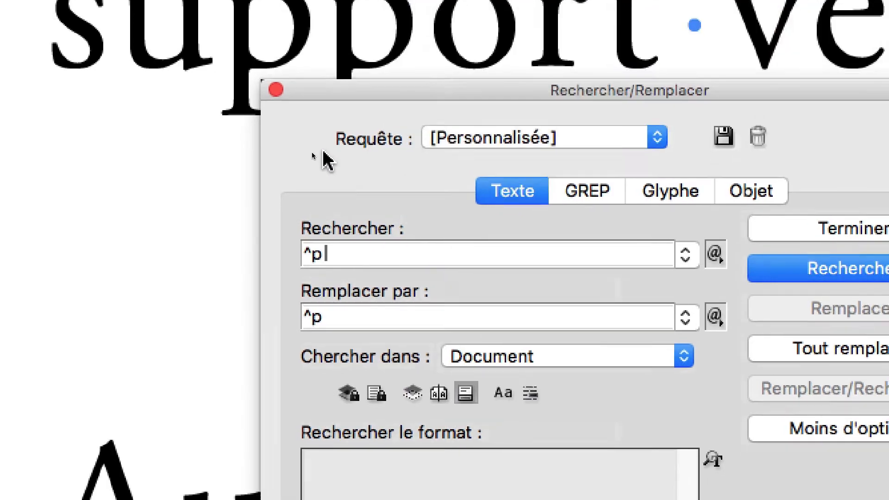
- Set Find/Replace to search for a space plus colon and replace it with a non-breaking space plus colon (^S:)
left_click_drag(341, 257, 299, 256)
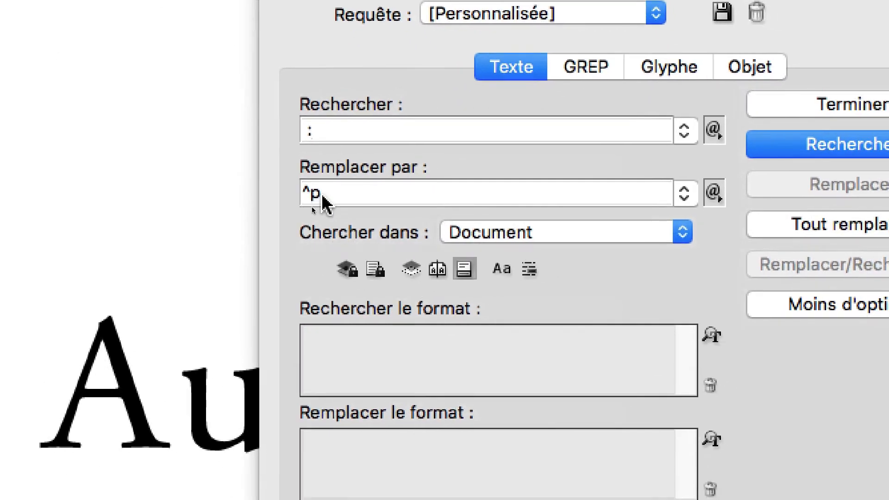
left_click_drag(352, 240, 335, 235)
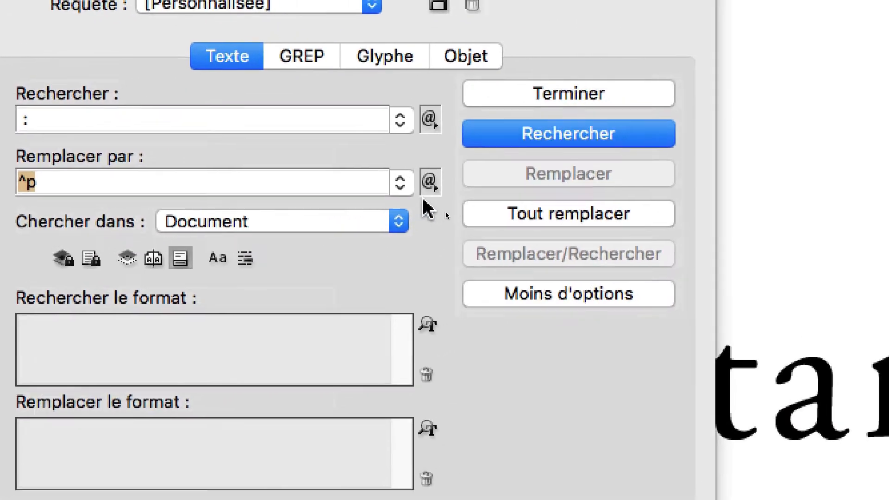
left_click(428, 181)
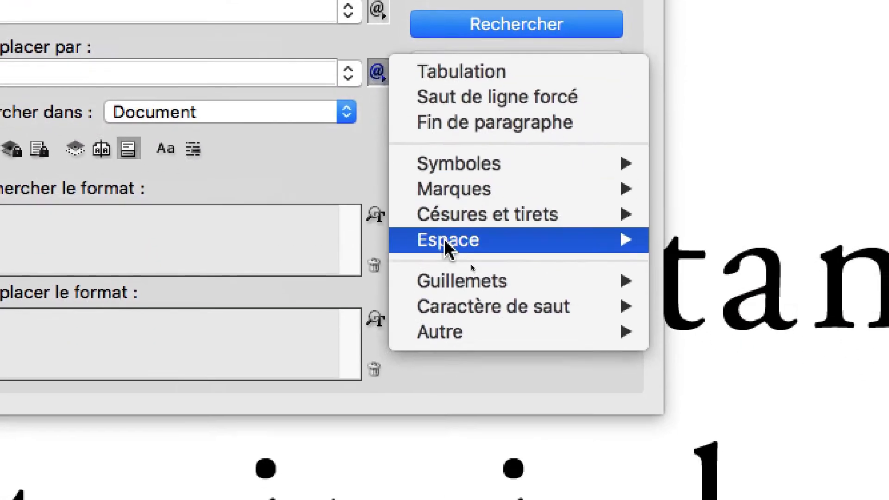
mouse_move(529, 349)
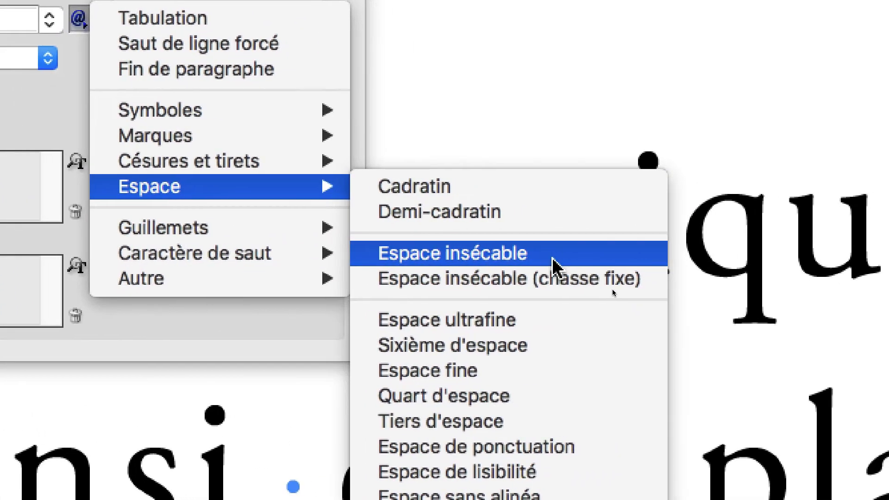
left_click(554, 259)
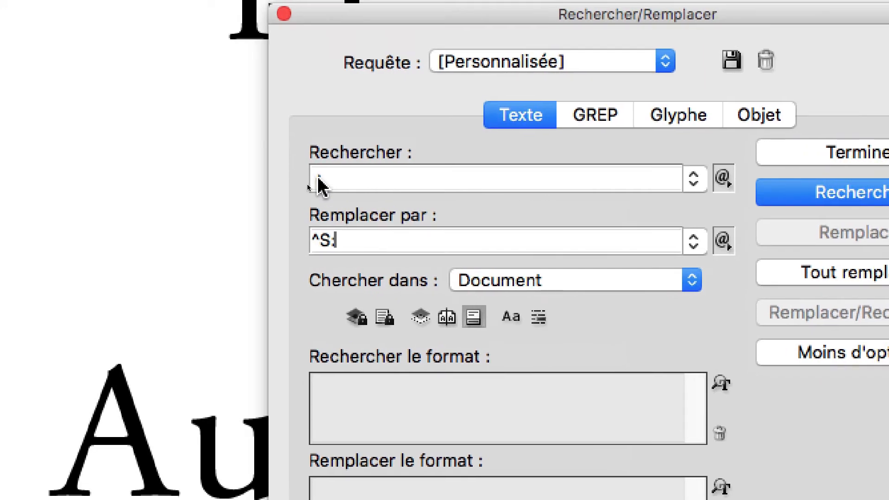
- Check the space before the colon in the search text and replace all matches in the document
left_click_drag(317, 178, 307, 181)
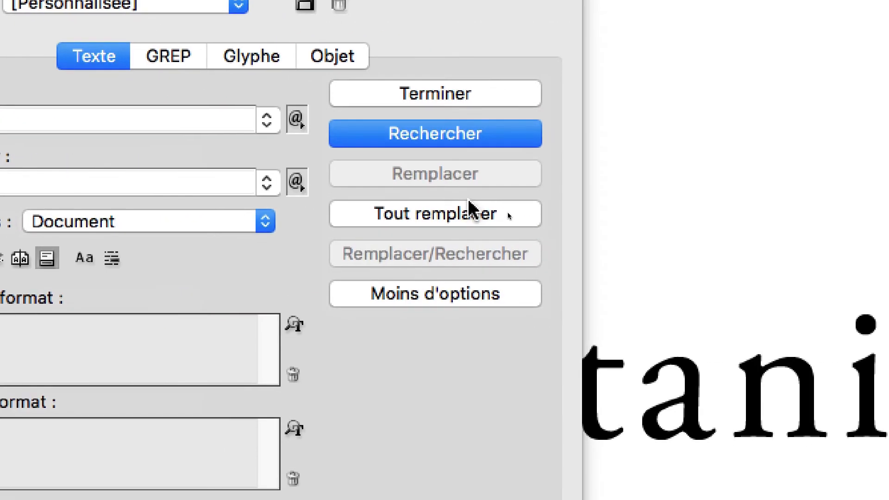
left_click(657, 221)
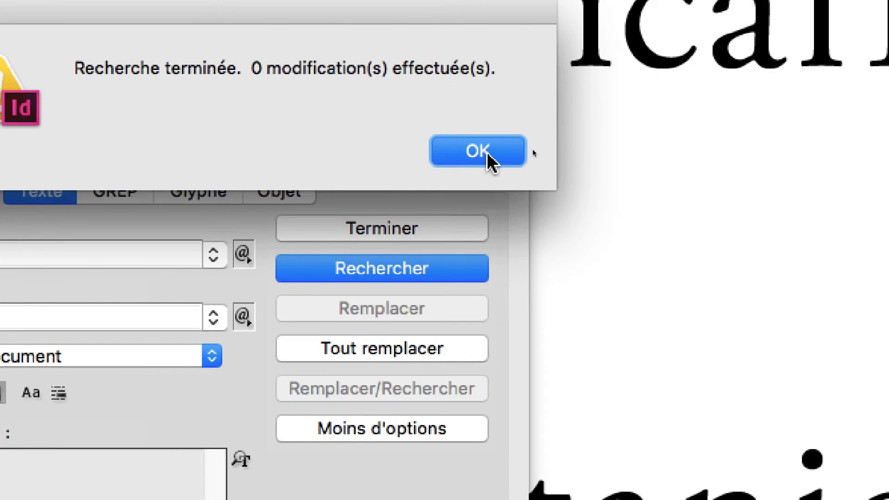
left_click(607, 171)
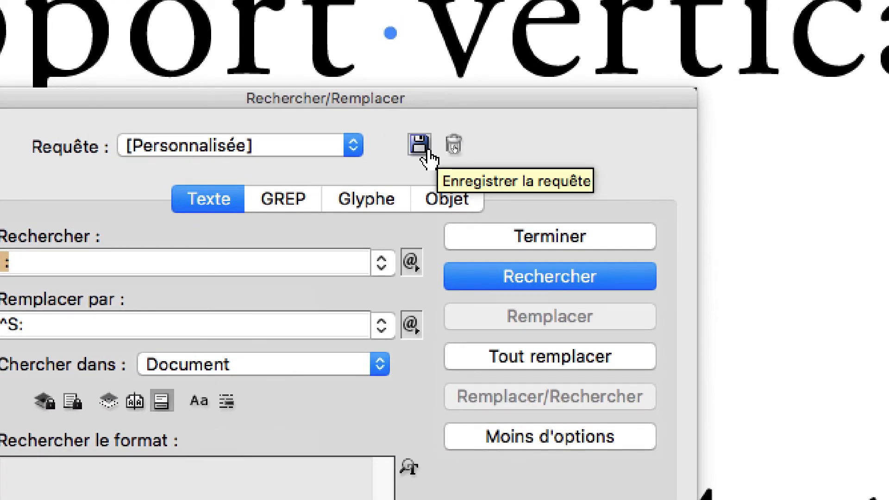
- Save the current query under the name "espace deux points PAR espace insécable deux points"
left_click(427, 151)
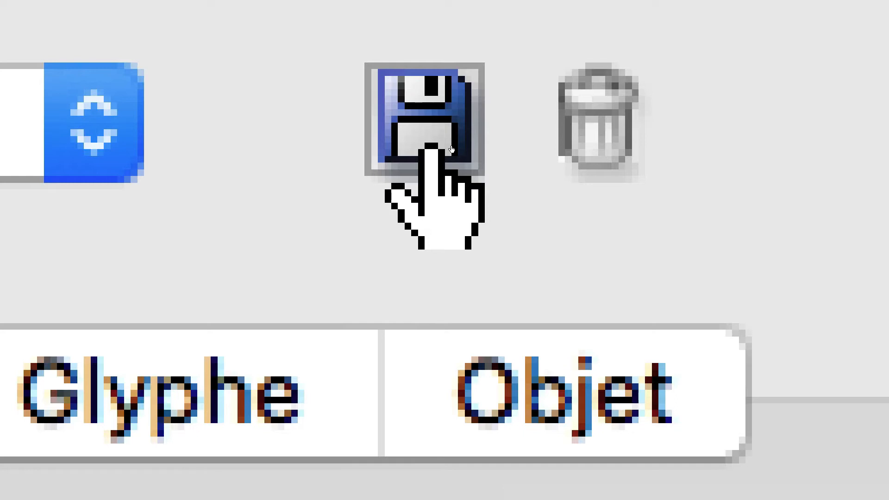
left_click(430, 146)
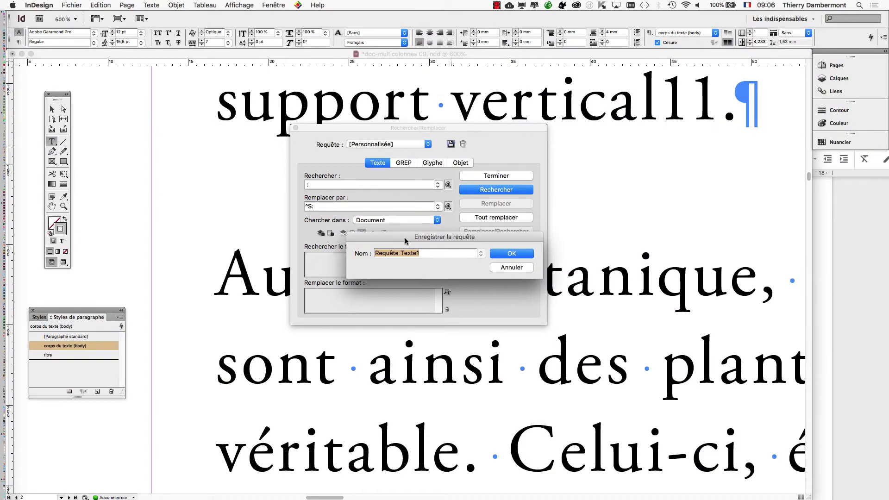
left_click_drag(546, 134, 540, 114)
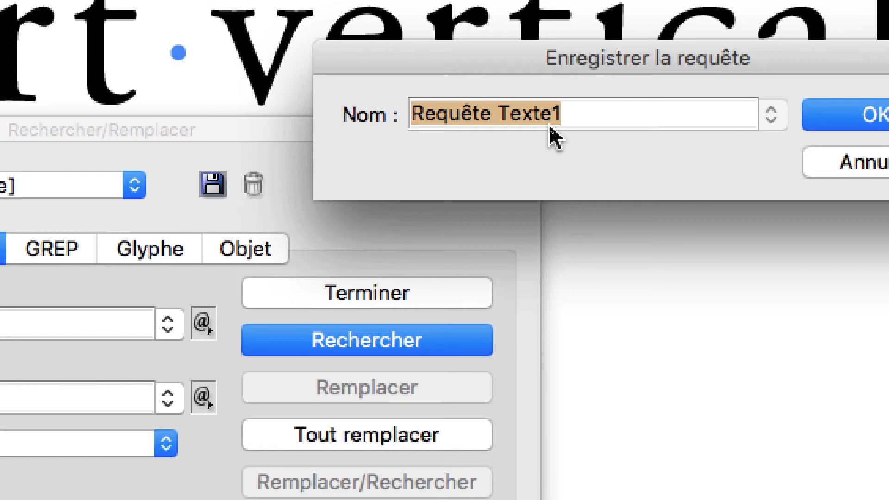
type("espace ")
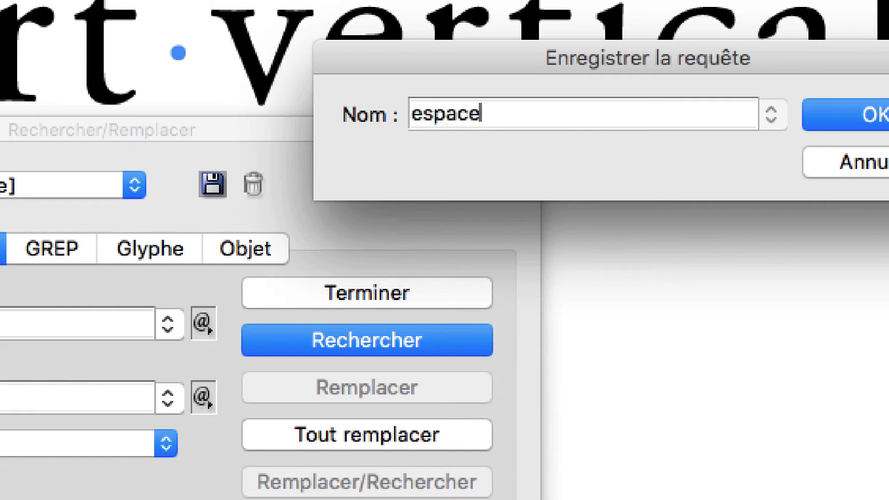
type("deux points P")
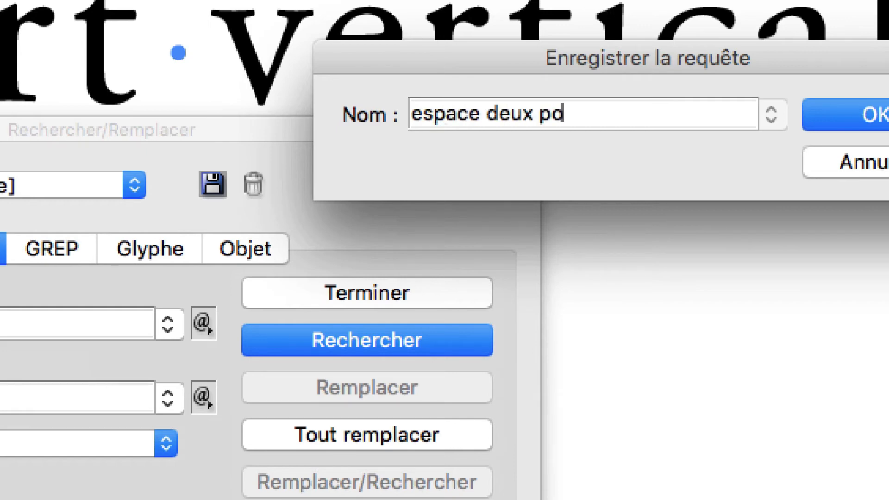
type("AR")
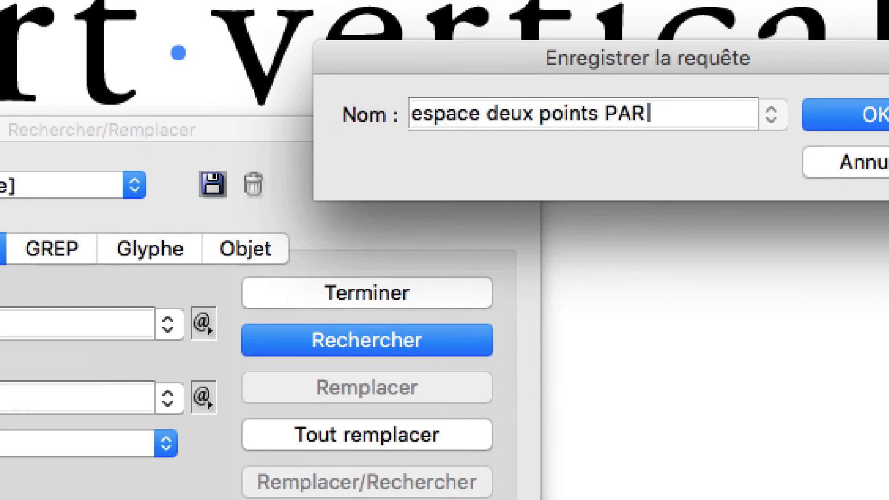
type(" espace")
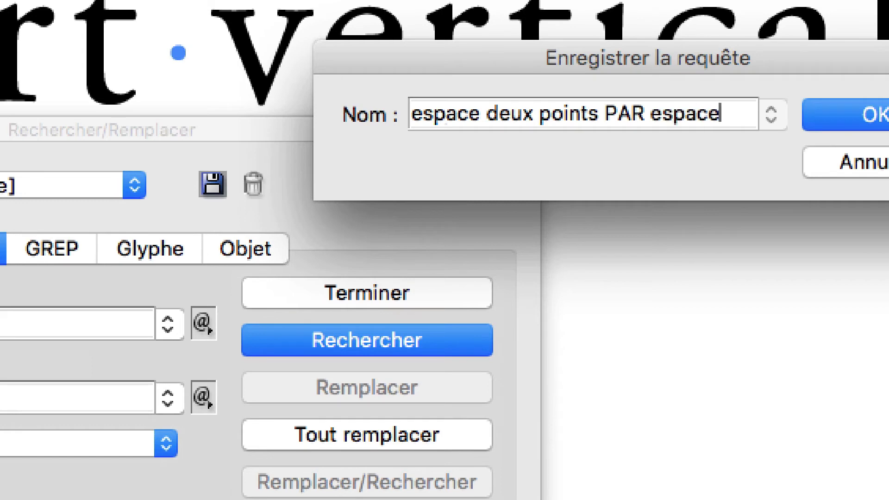
type(" insécable")
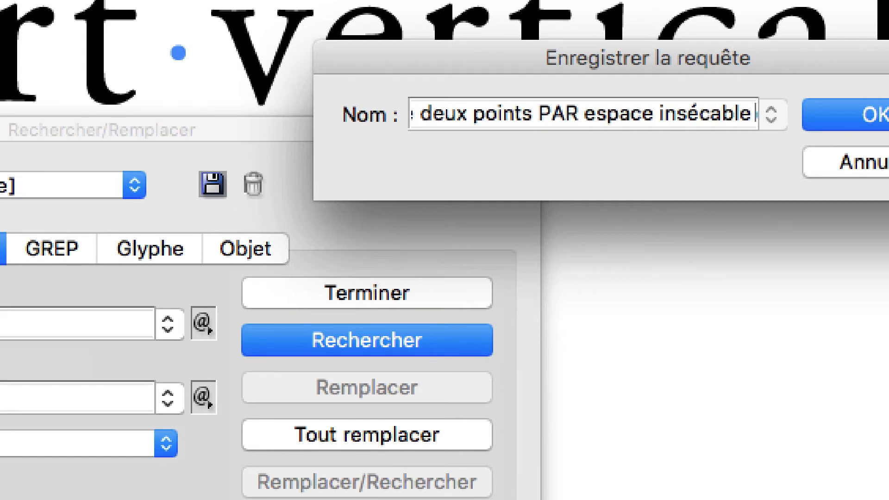
type(" deux points")
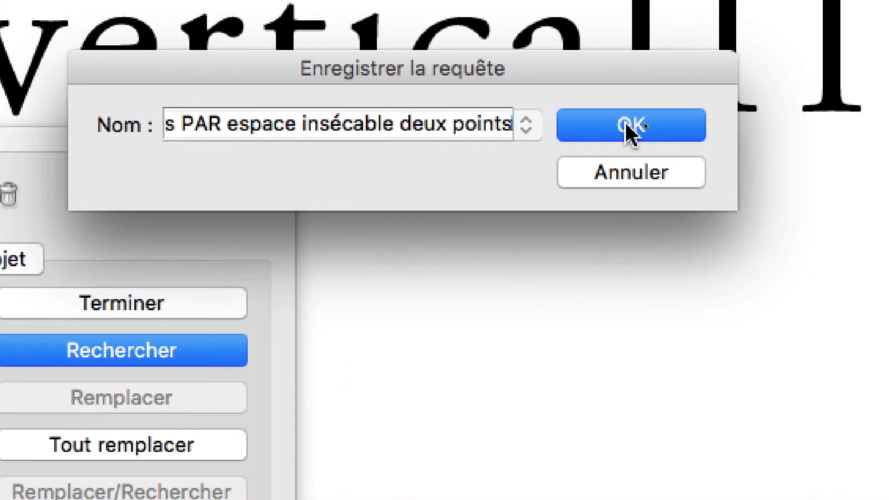
left_click(875, 115)
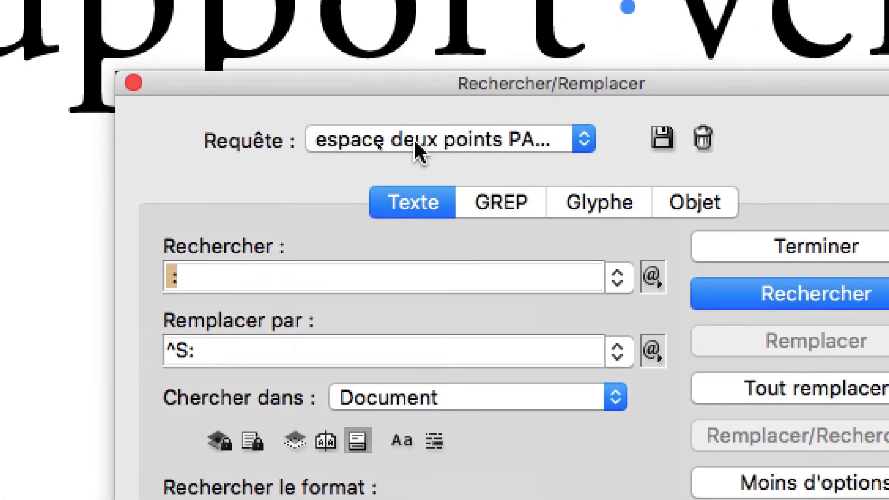
- Load the predefined dash, German quotation mark and telephone number queries in turn to examine their search and replacement codes
left_click(356, 135)
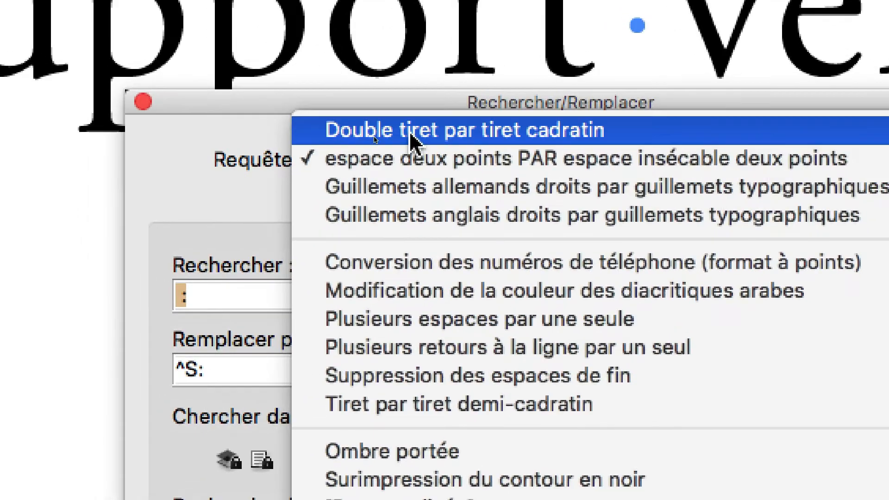
left_click(411, 135)
left_click(411, 155)
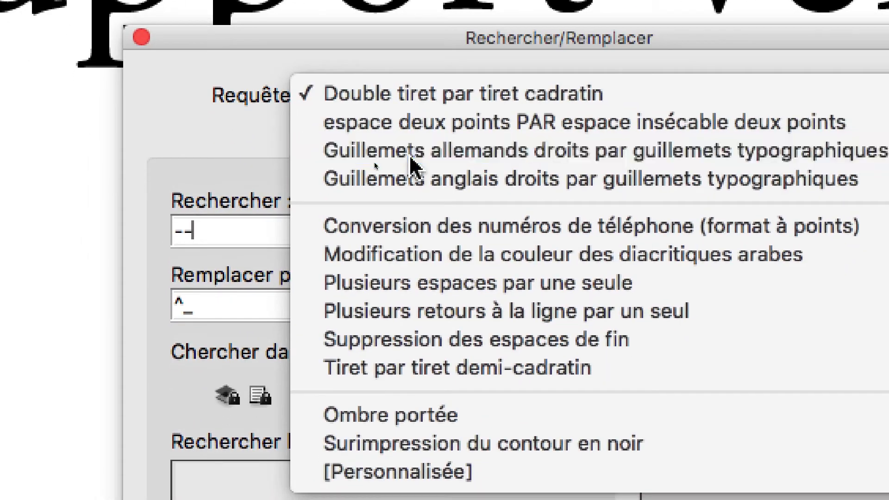
left_click(413, 162)
left_click(421, 111)
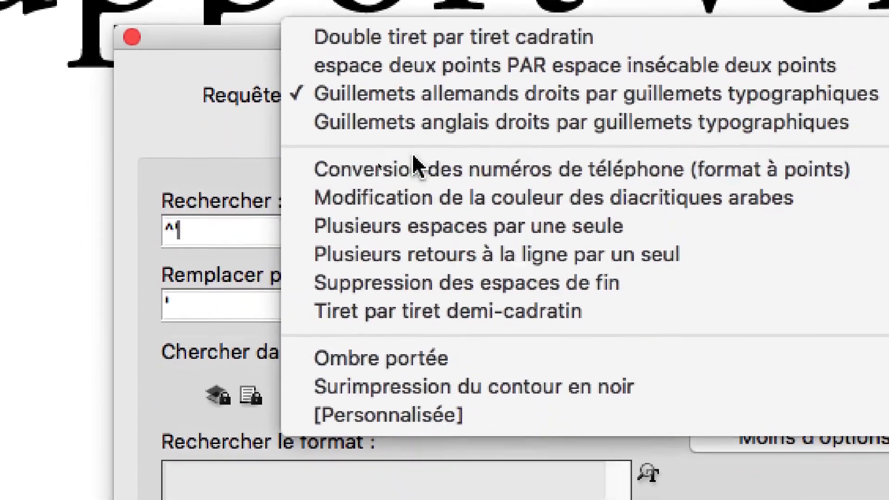
left_click(417, 169)
- Examine the queries "Plusieurs espaces par une seule" and "Plusieurs retours à la ligne par un seul", and return to the saved colon query
left_click(403, 97)
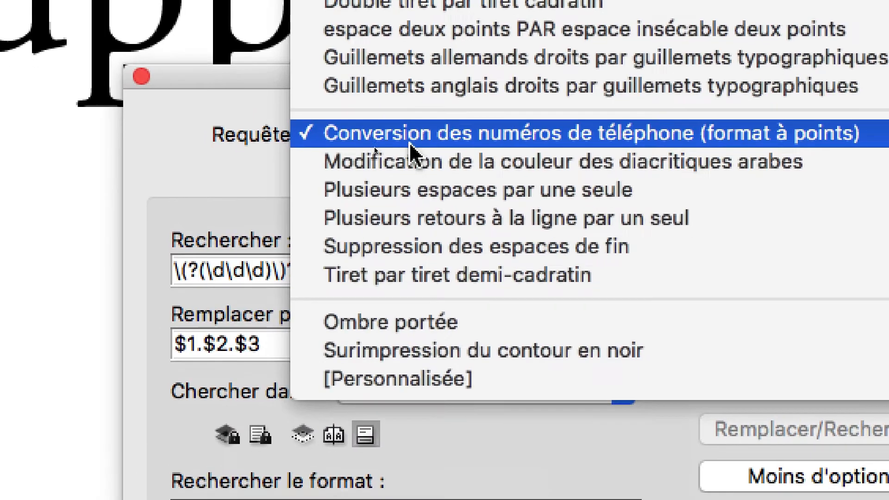
left_click(250, 171)
left_click(391, 136)
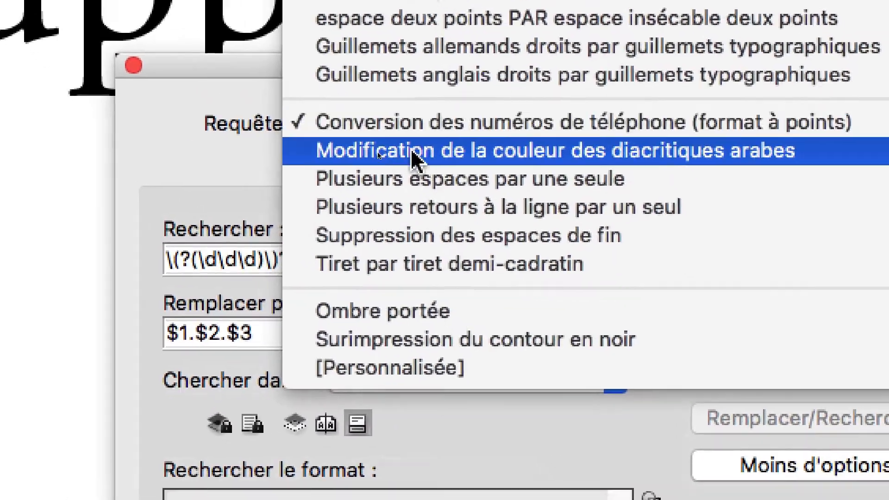
left_click(419, 179)
left_click(410, 125)
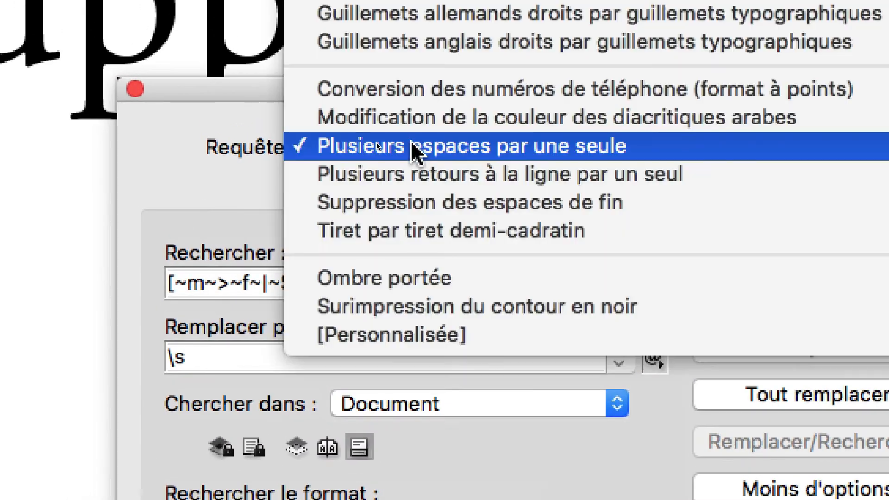
left_click(413, 174)
left_click(413, 149)
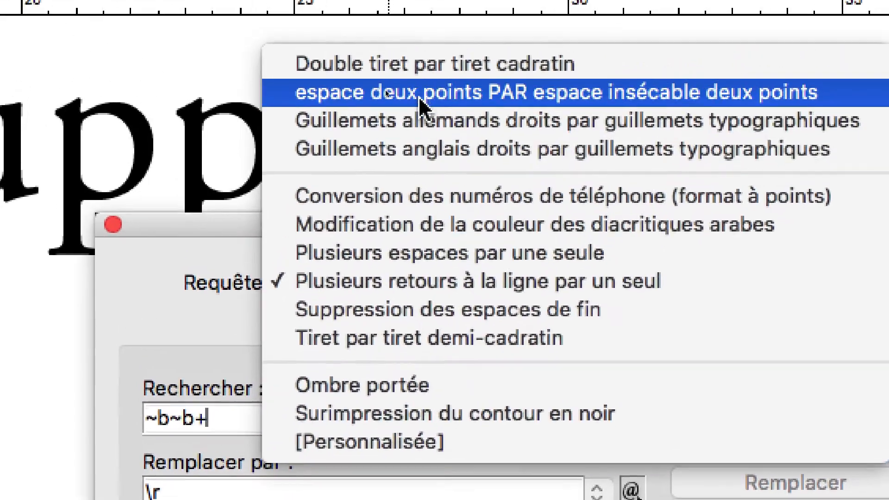
left_click(417, 93)
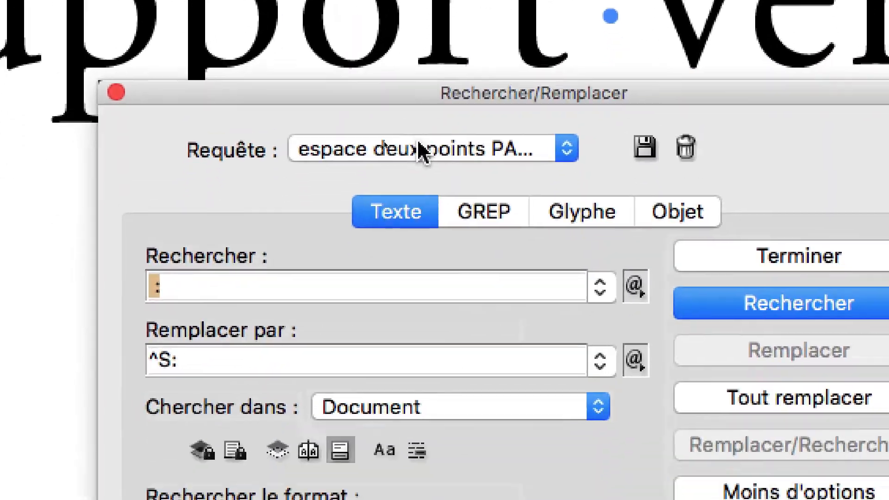
- Load the query "Guillemets allemands droits par guillemets typographiques", followed by its "Guillemets anglais" counterpart, to compare their codes
left_click(418, 286)
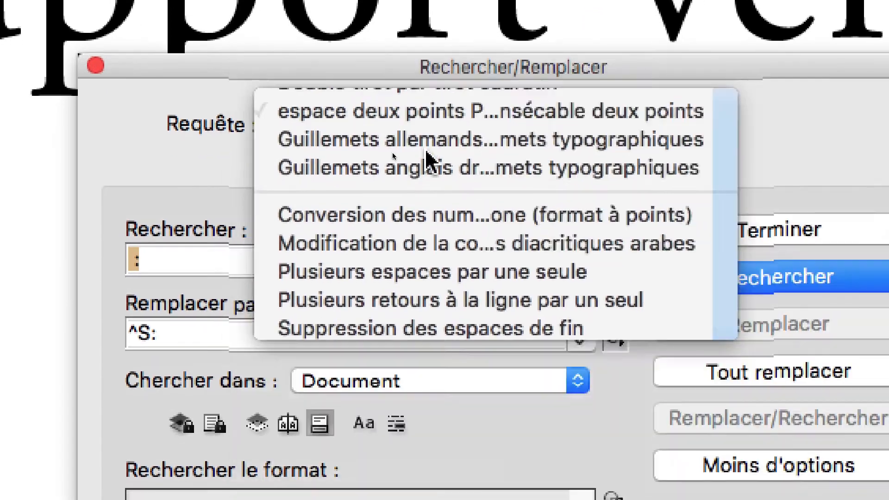
left_click(393, 153)
left_click(391, 134)
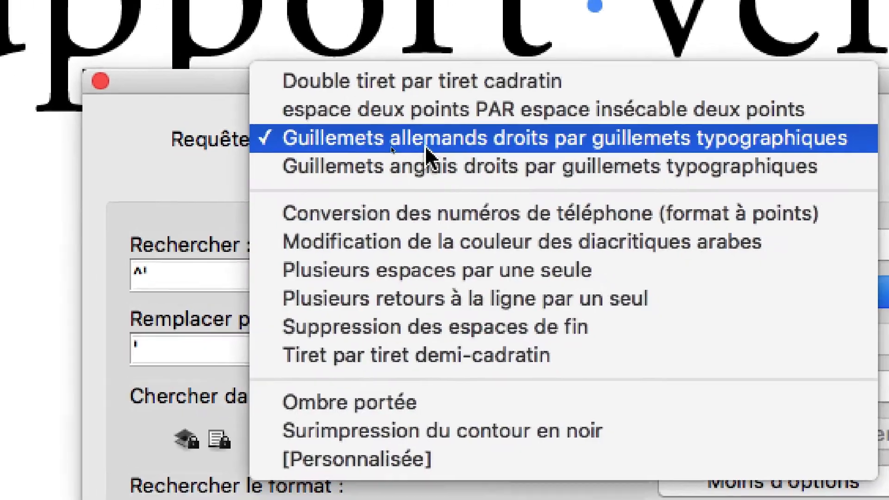
left_click(426, 165)
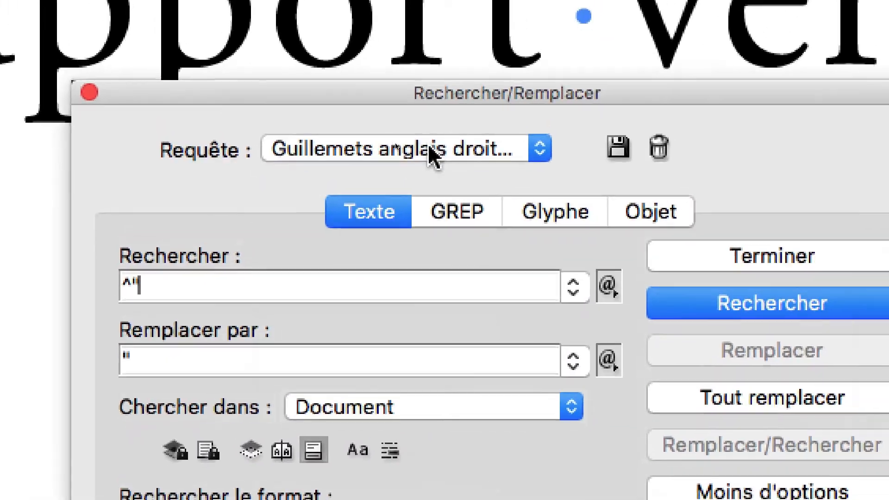
- Load the query "Conversion des numéros de téléphone (format à points)", compare the Texte and GREP search modes, and close Find/Replace
left_click(433, 156)
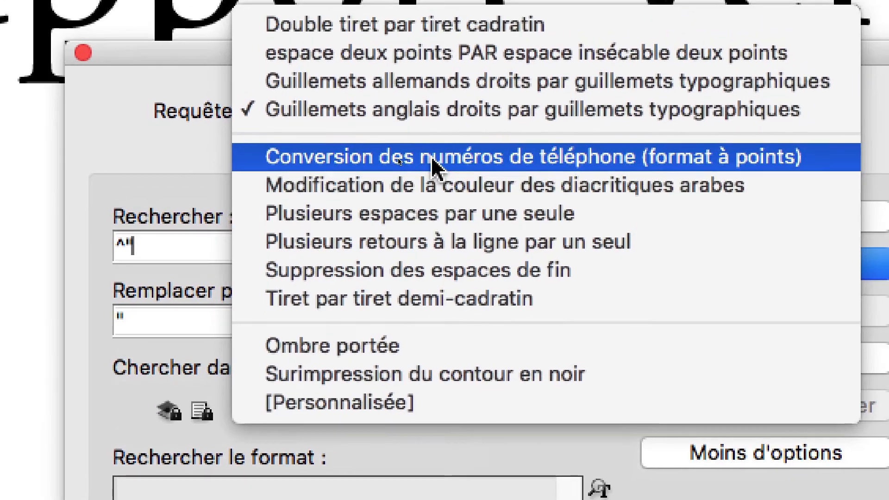
left_click(436, 210)
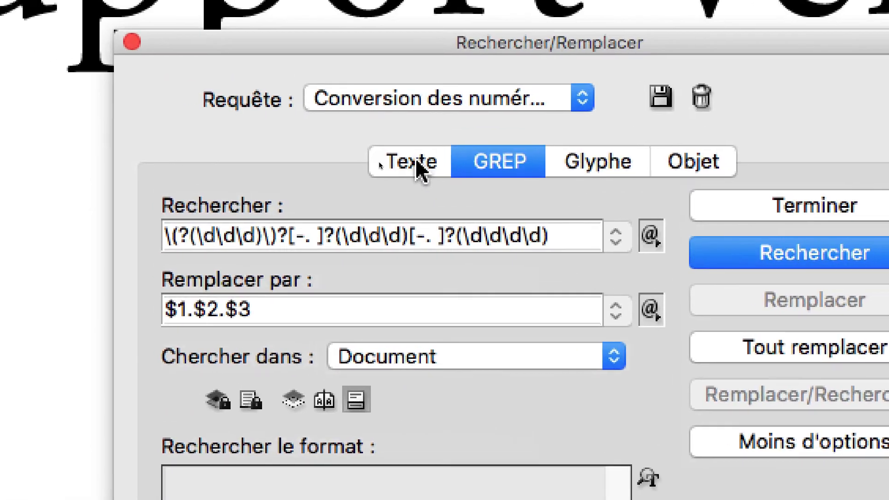
left_click(386, 160)
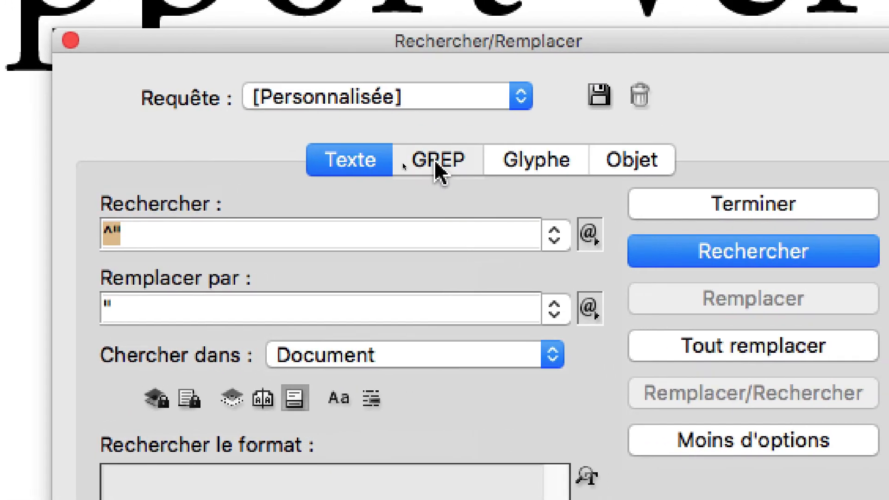
left_click(437, 169)
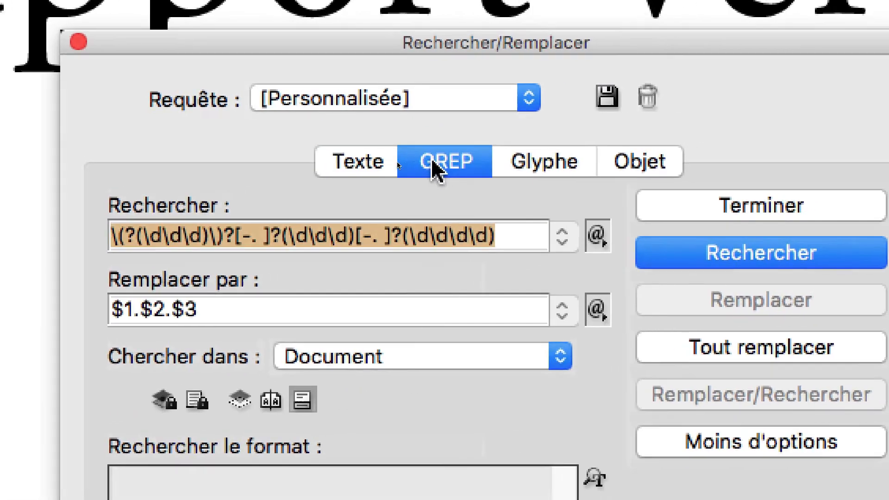
left_click(368, 163)
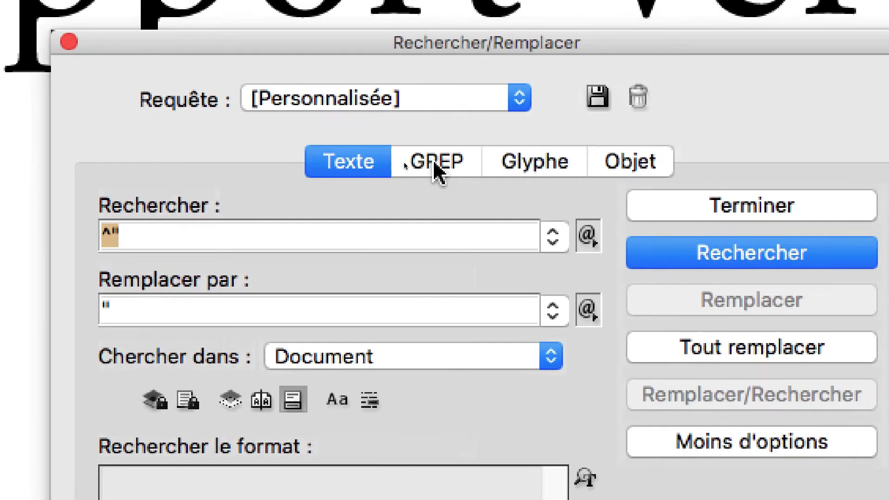
left_click(500, 156)
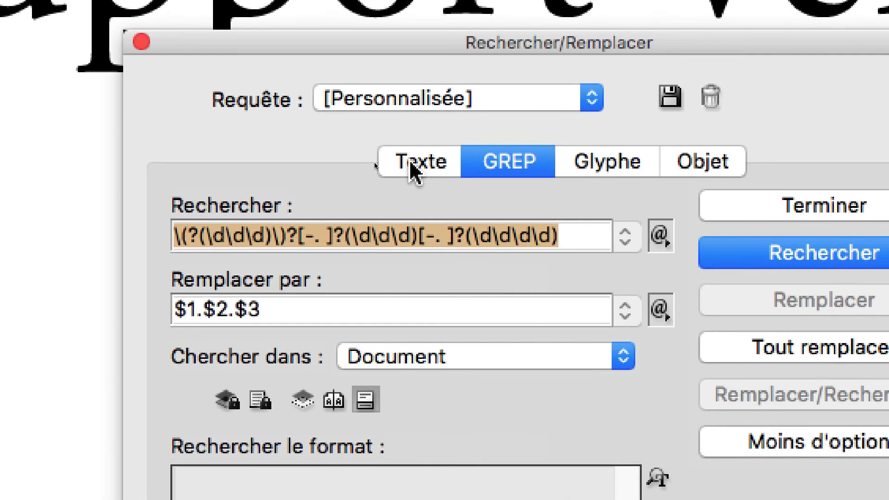
left_click(411, 162)
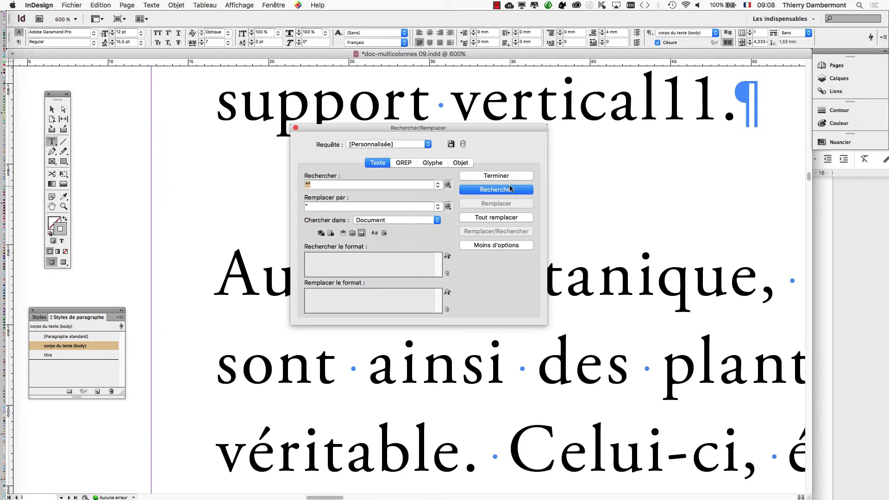
left_click(496, 176)
- Switch to Firefox, move the Google Docs window up to the edge of the screen, and open a new browser window
mouse_move(2, 407)
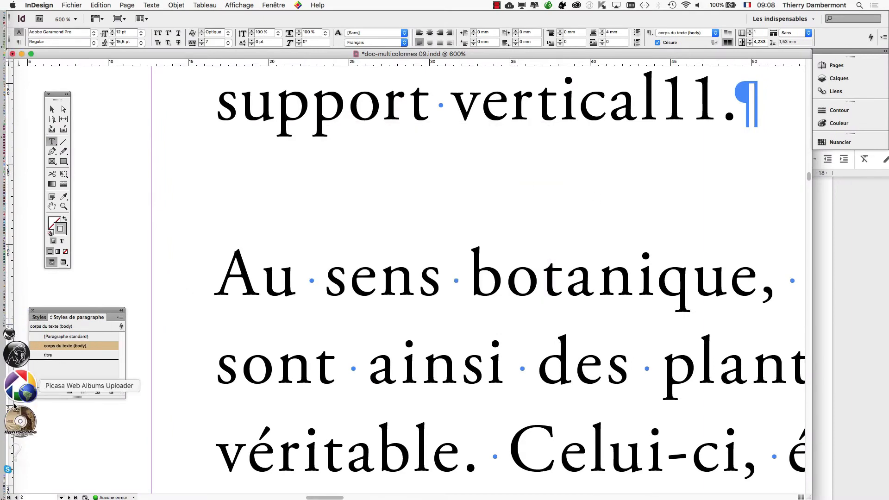
left_click(16, 433)
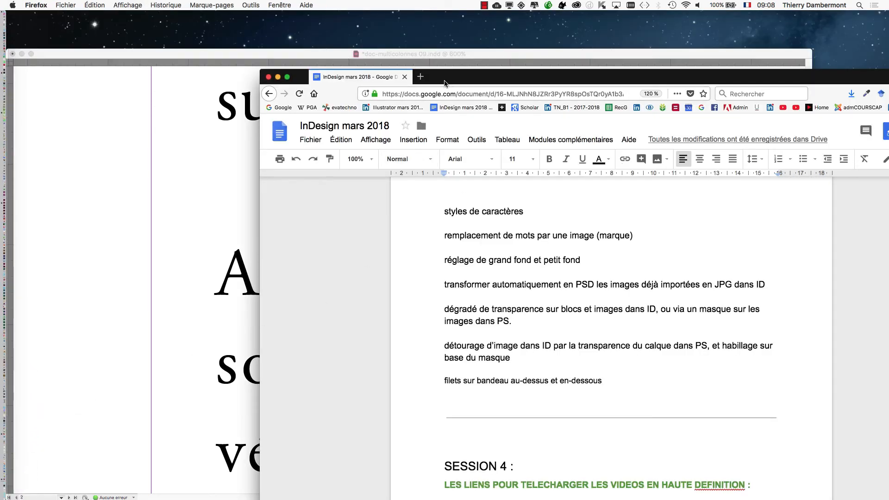
left_click_drag(441, 82, 243, 16)
left_click(71, 4)
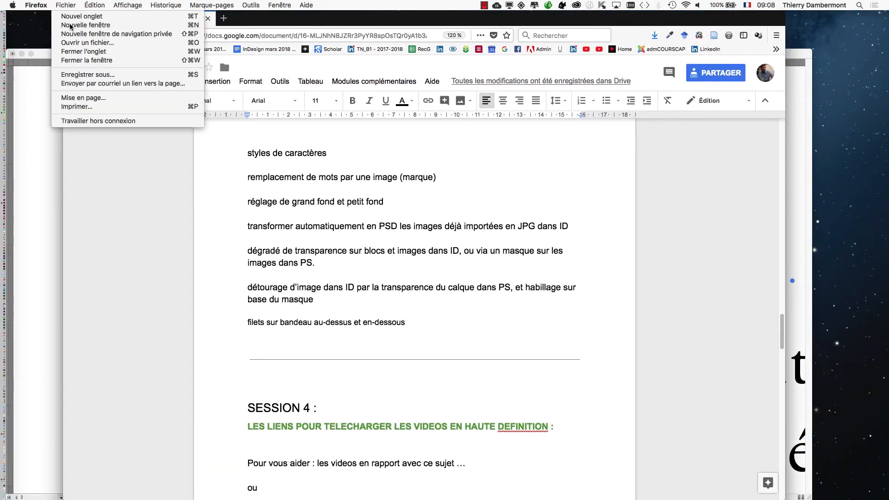
left_click(73, 29)
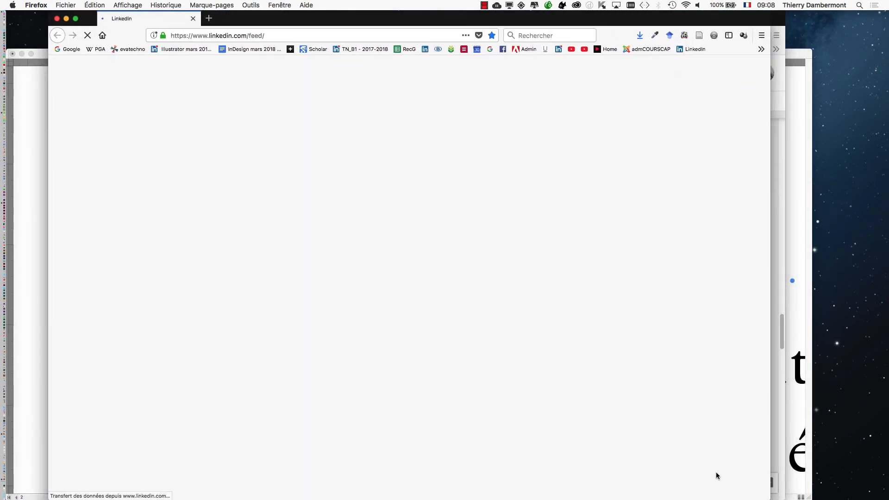
- Go to the Google home page in the new window and search for "GREP"
left_click(273, 35)
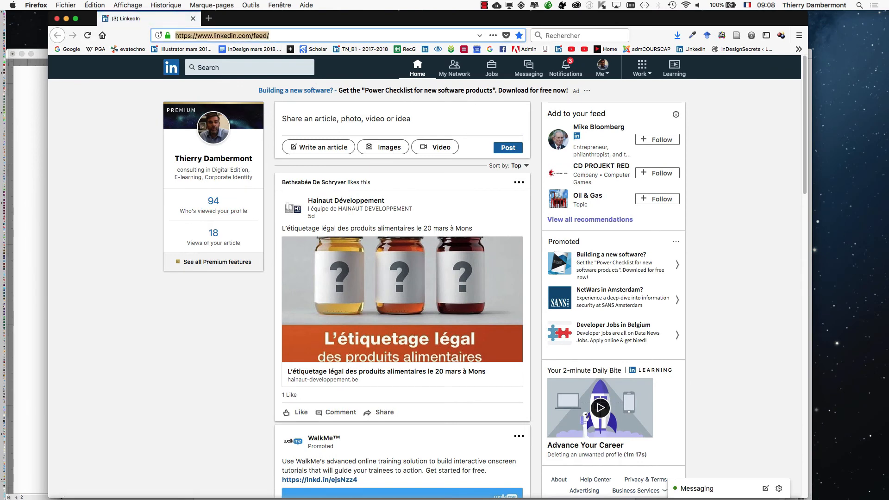
type("goo")
key("Return")
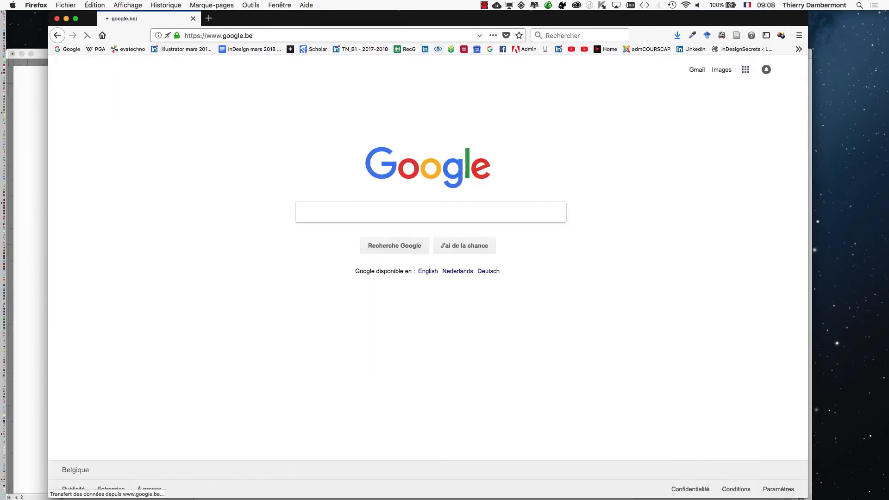
type("GREP")
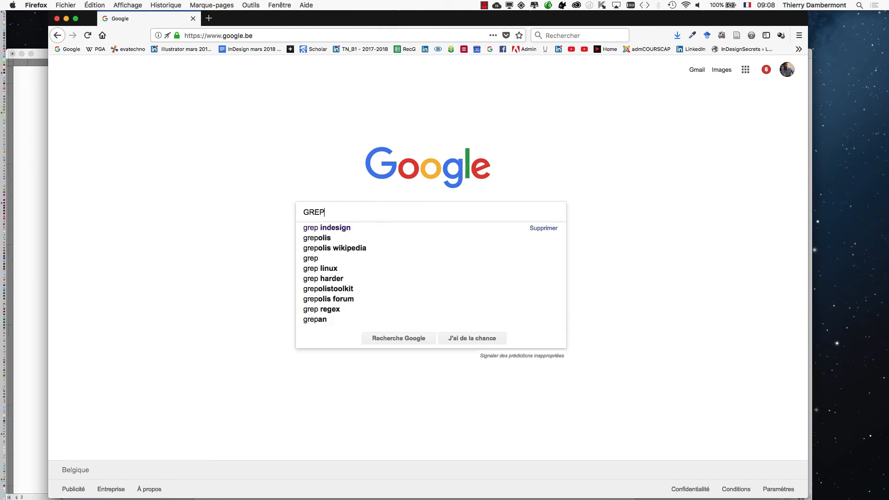
key("Return")
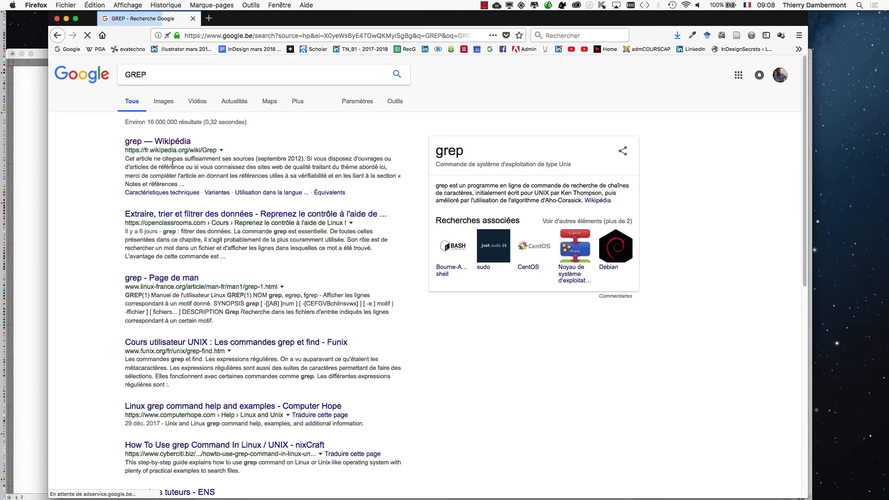
- Open the English Wikipedia article on grep and highlight the phrase "globally search a regular expression and print" to examine it
left_click(151, 145)
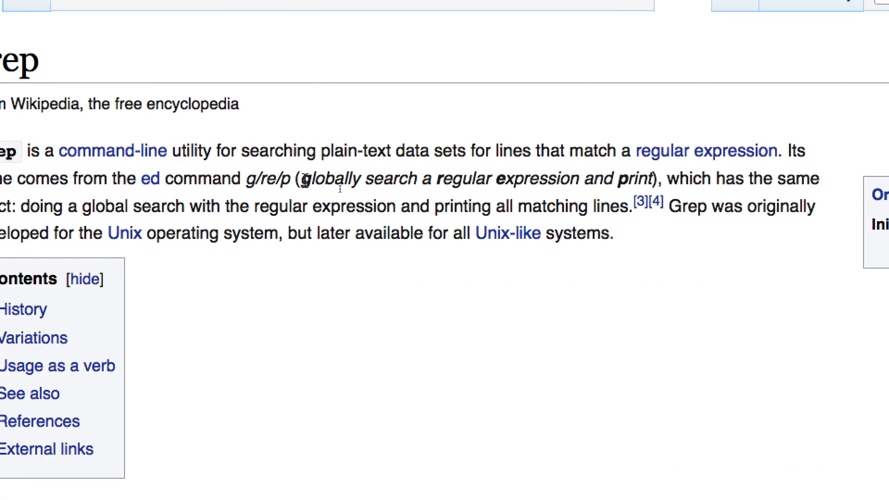
left_click_drag(321, 180, 651, 180)
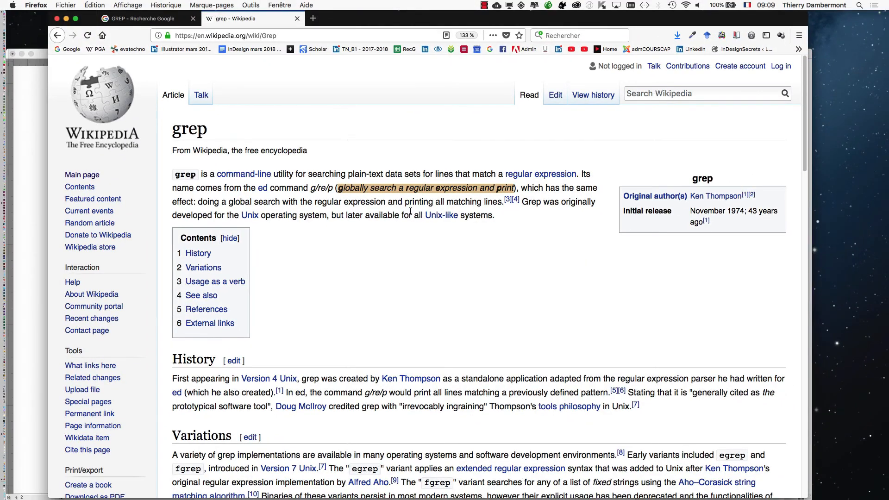
left_click(381, 210)
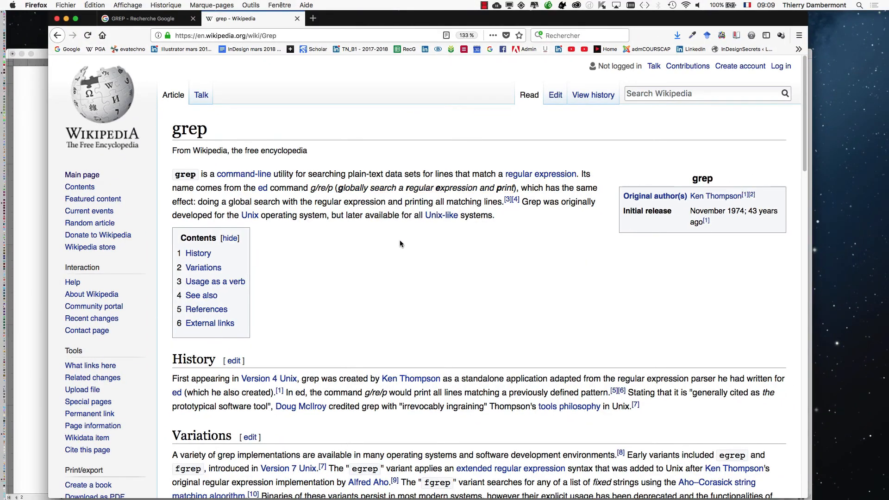
- Return to the search results, open the French Wikipedia article on grep, and highlight the acronym's expansion "General Regular Expression Processor"
left_click(141, 19)
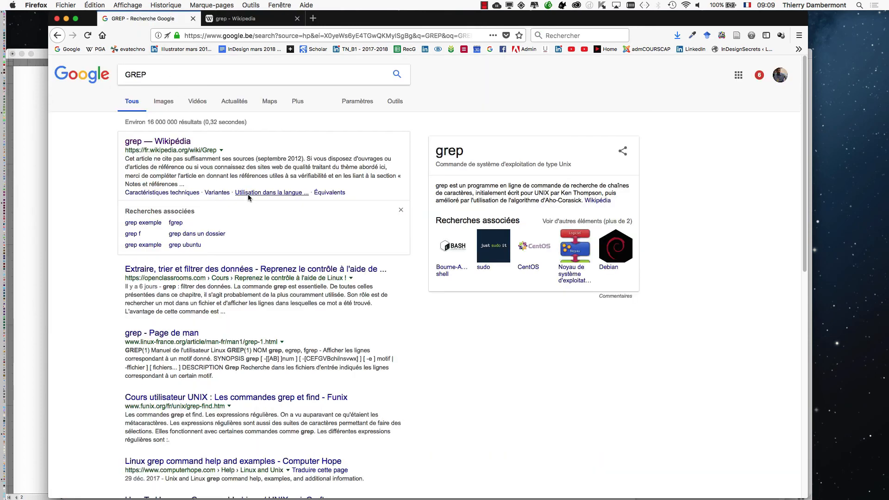
scroll(247, 198, "down", 2)
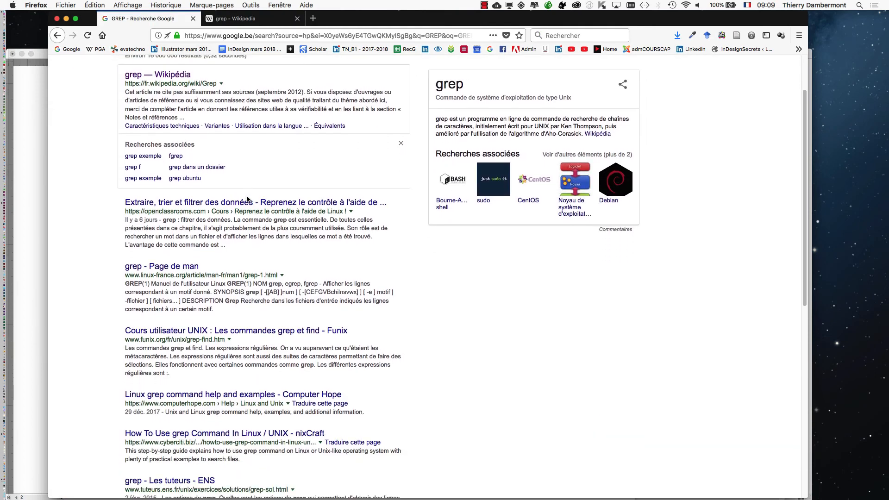
scroll(248, 198, "up", 2)
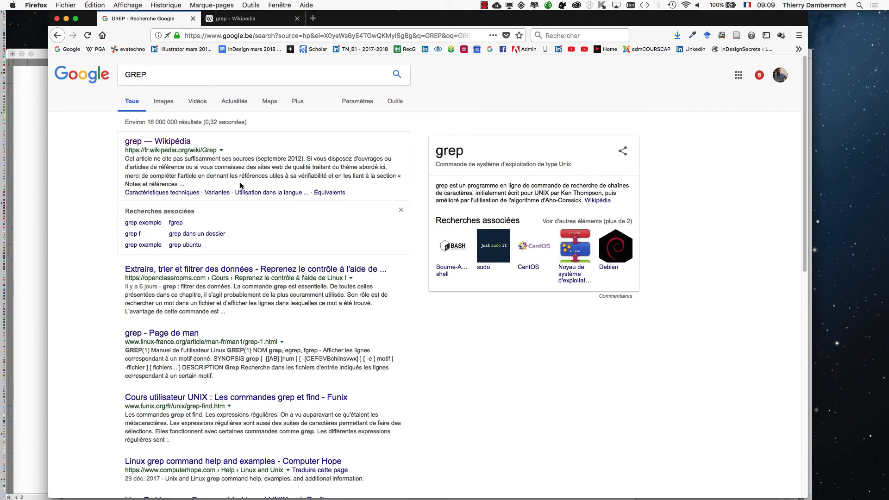
left_click(166, 142)
scroll(433, 215, "down", 10)
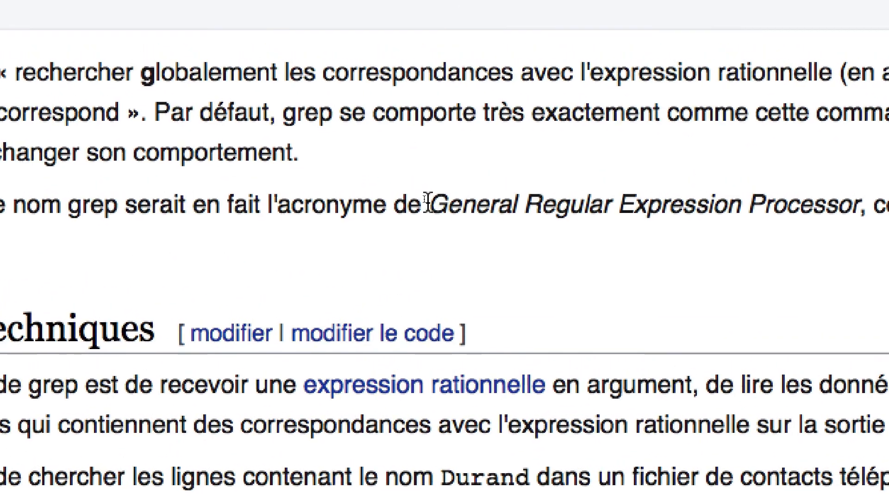
left_click_drag(427, 204, 829, 203)
left_click_drag(535, 203, 566, 204)
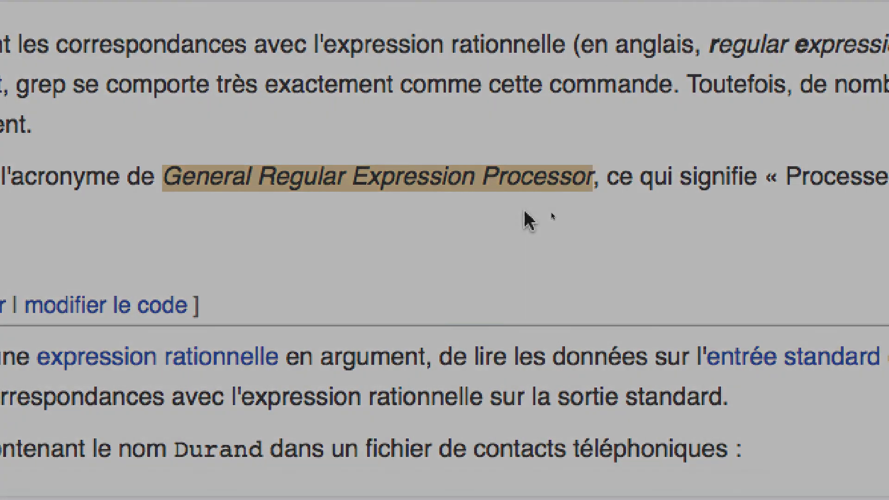